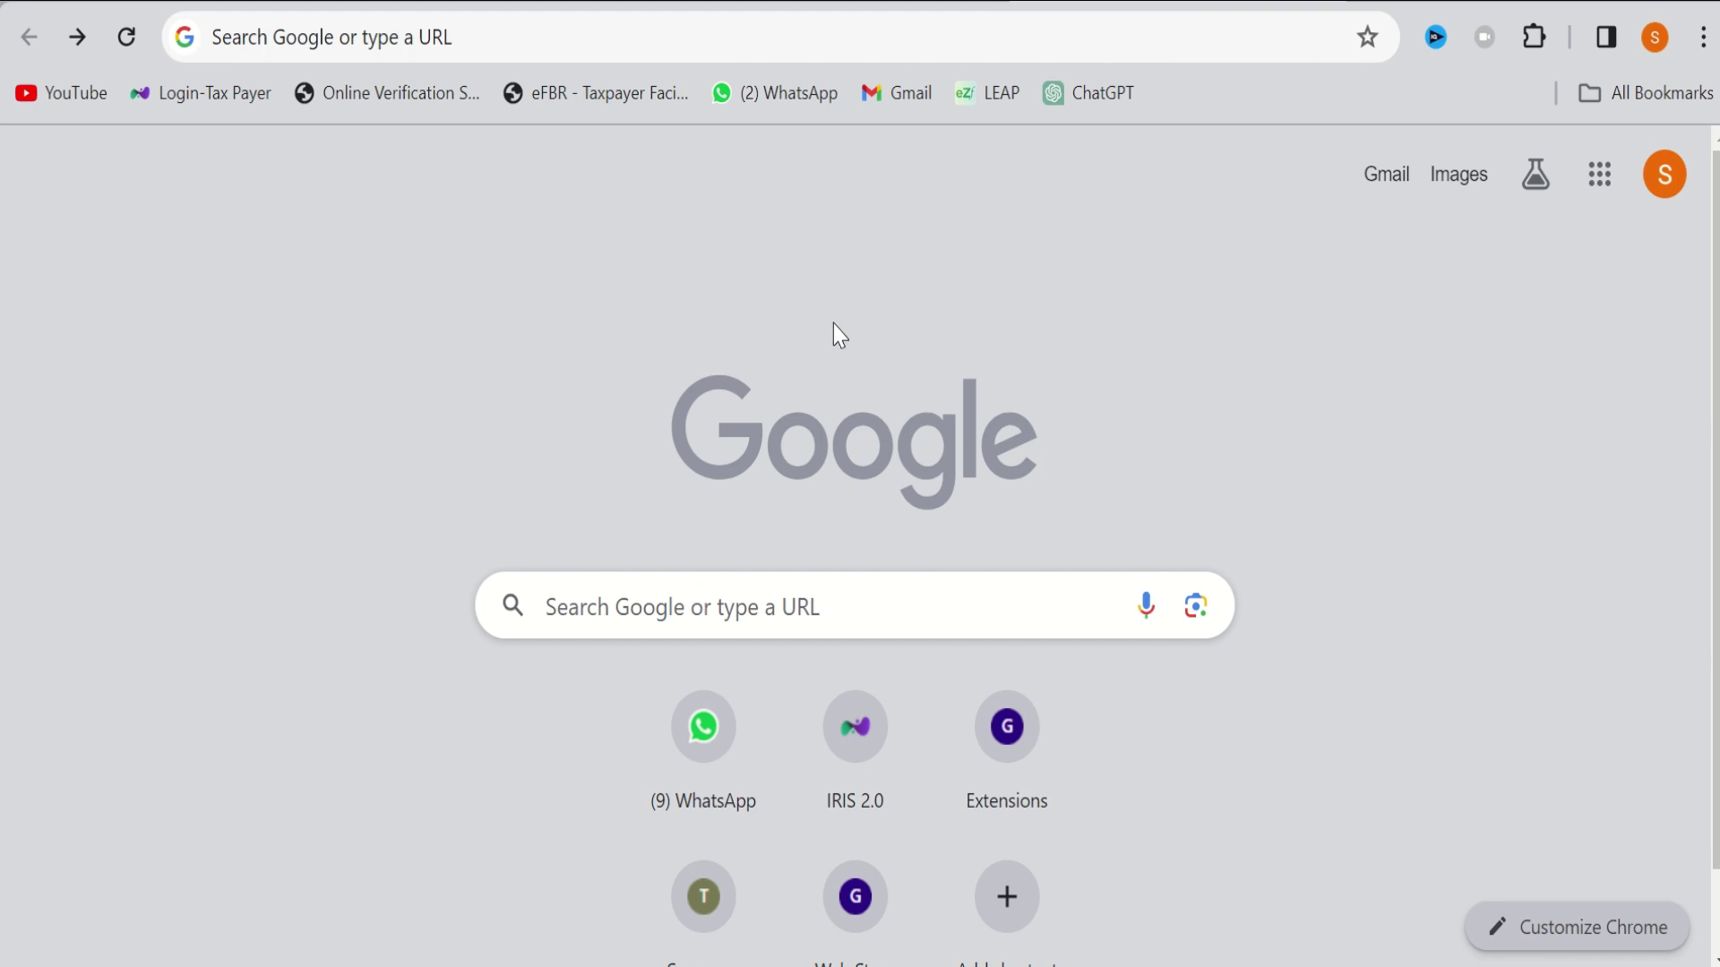
Search 'psw' in Chrome and open the Pakistan Single Window site at psw.gov.pk
{"action": "left_click", "coordinate": [460, 50]}
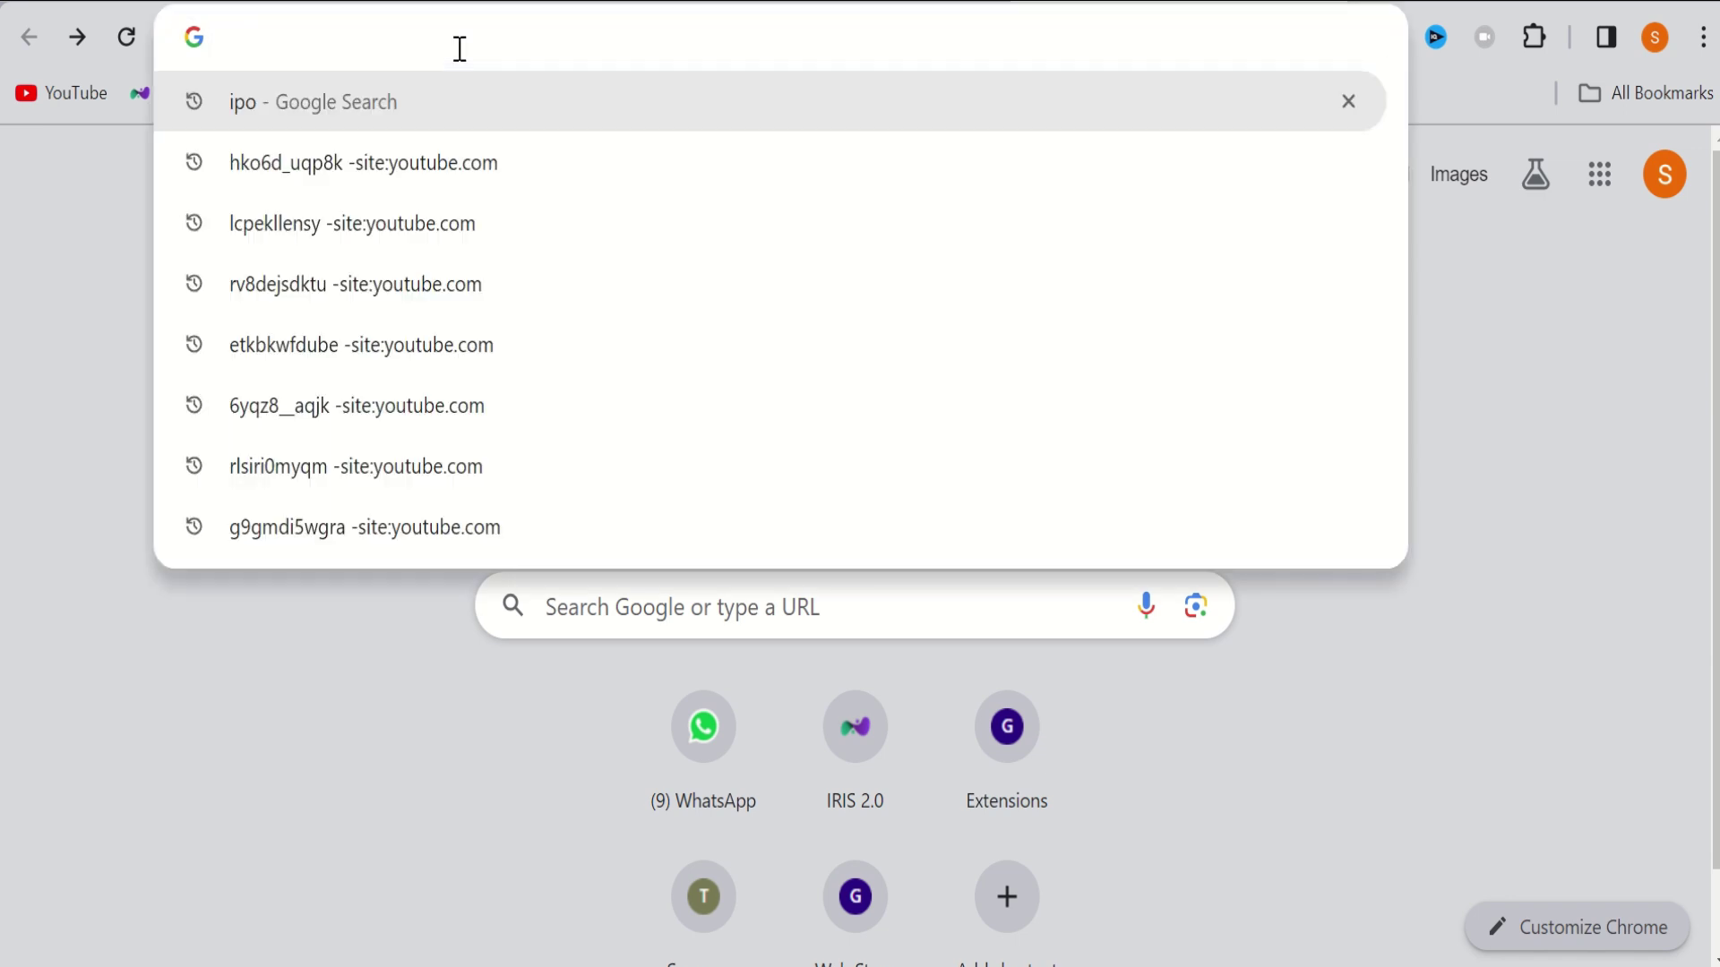
{"action": "type", "text": "psw login"}
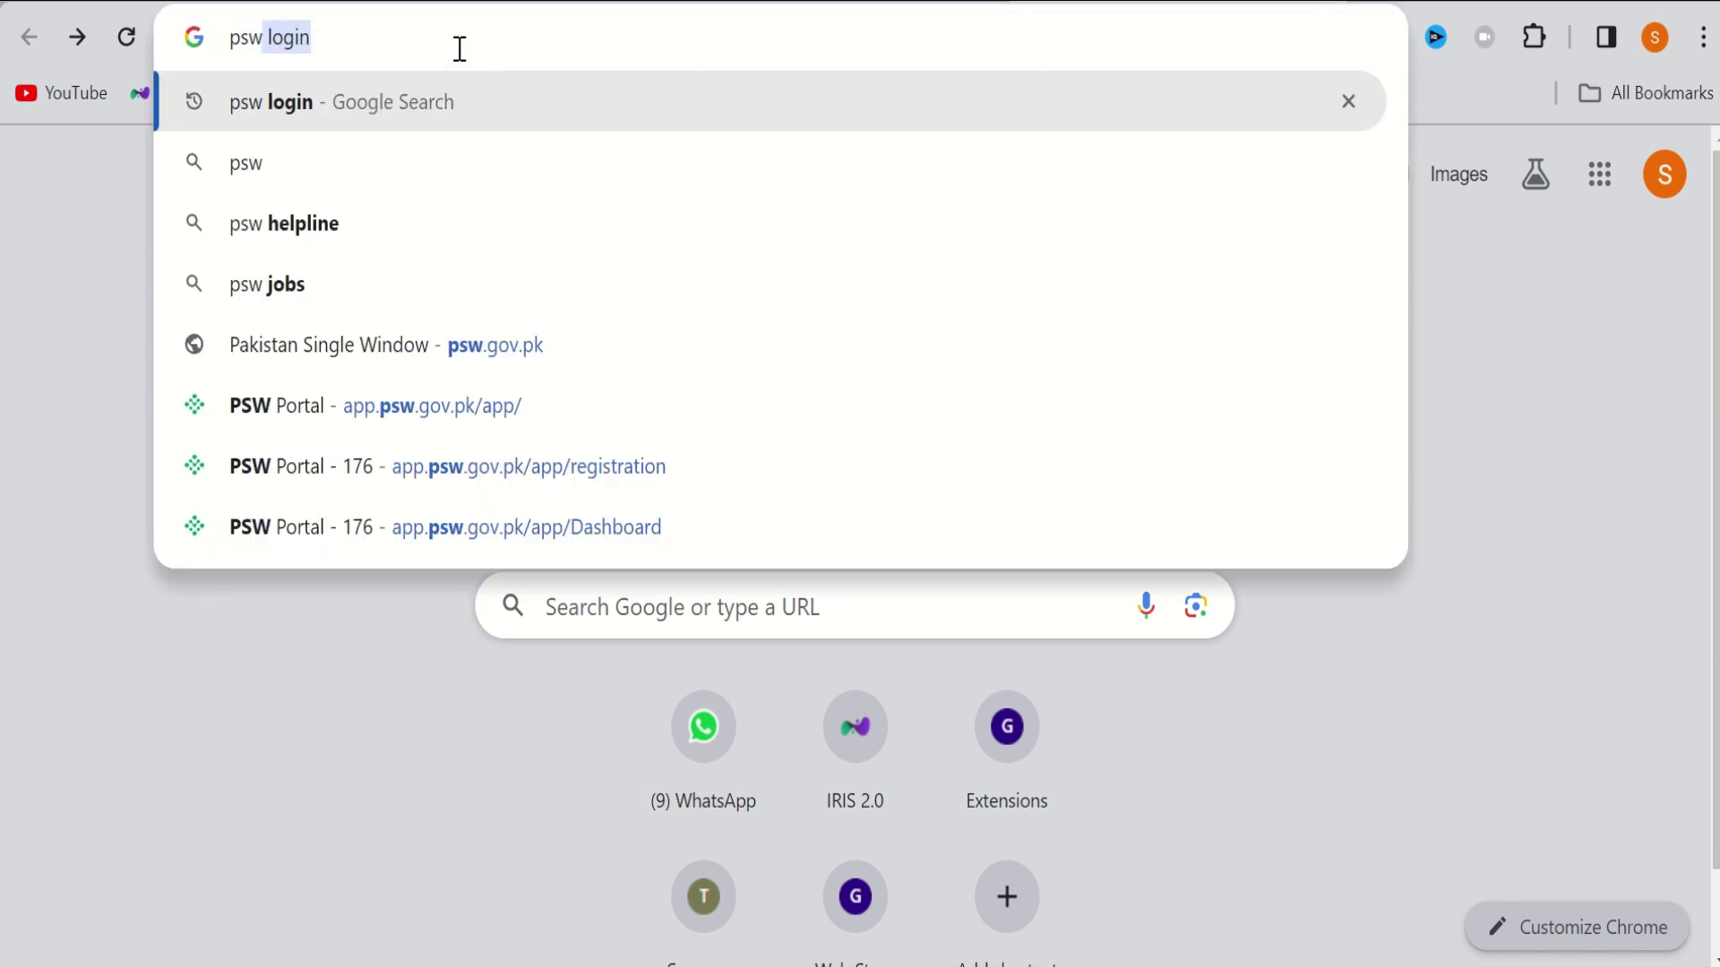
{"action": "key", "text": "Return"}
{"action": "left_click", "coordinate": [177, 572]}
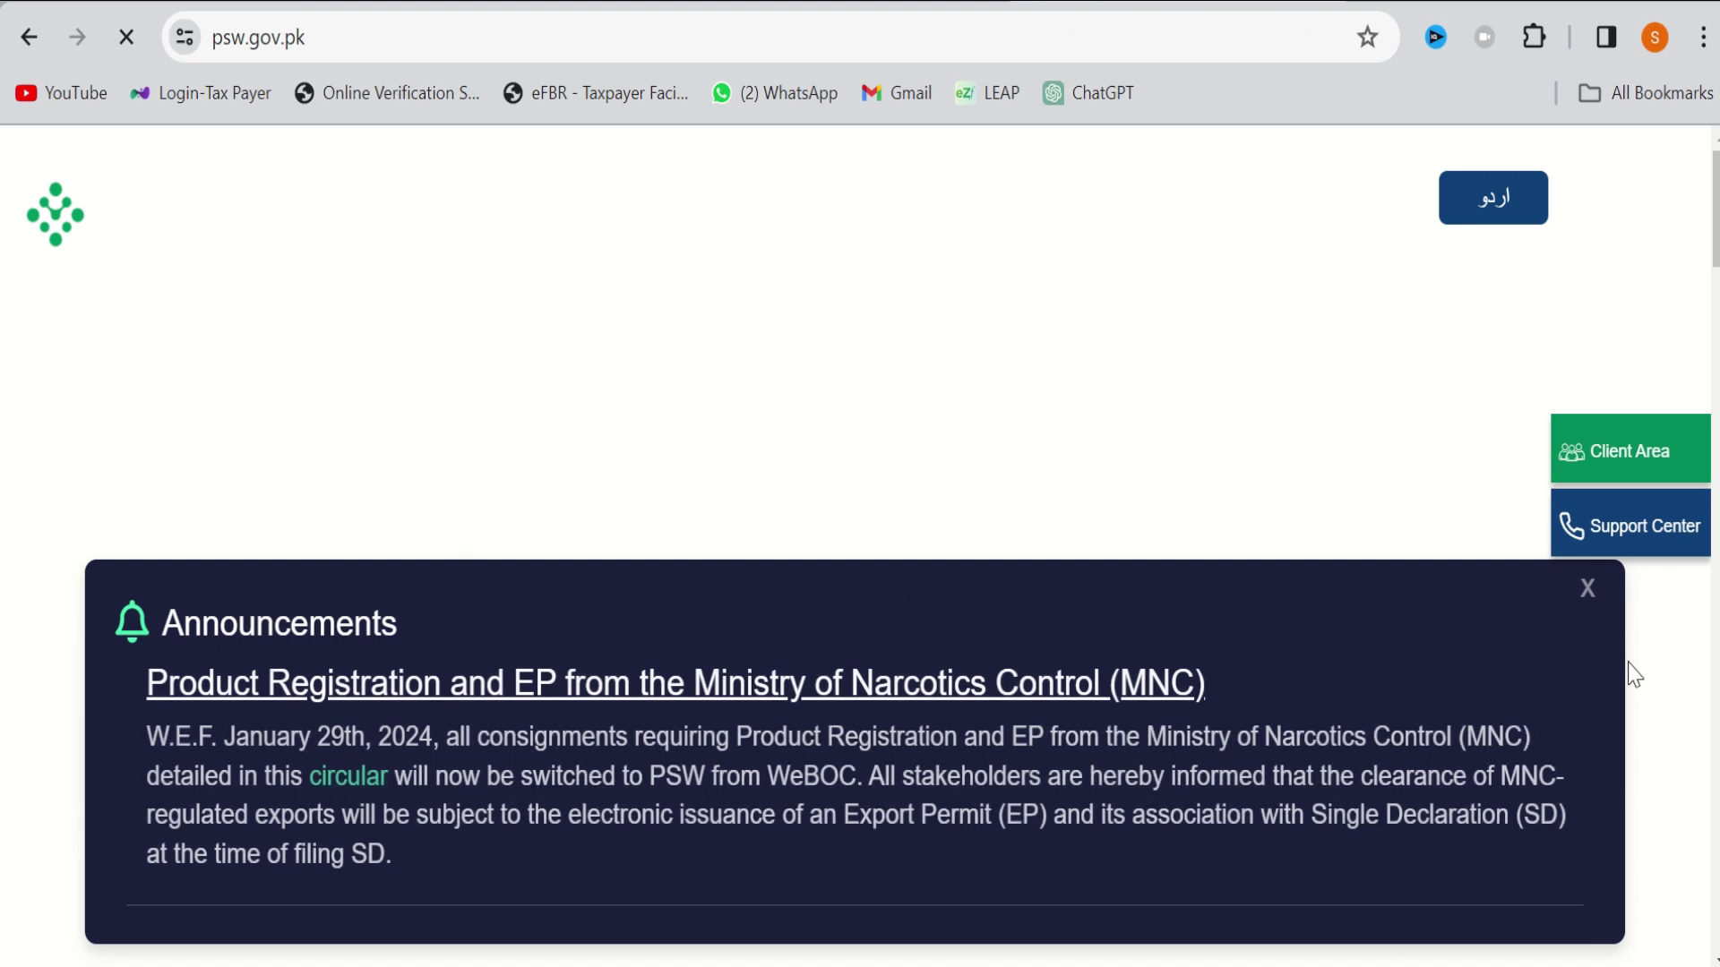
Dismiss the Announcements notice and go to the PSW Login page
{"action": "left_click", "coordinate": [1587, 588]}
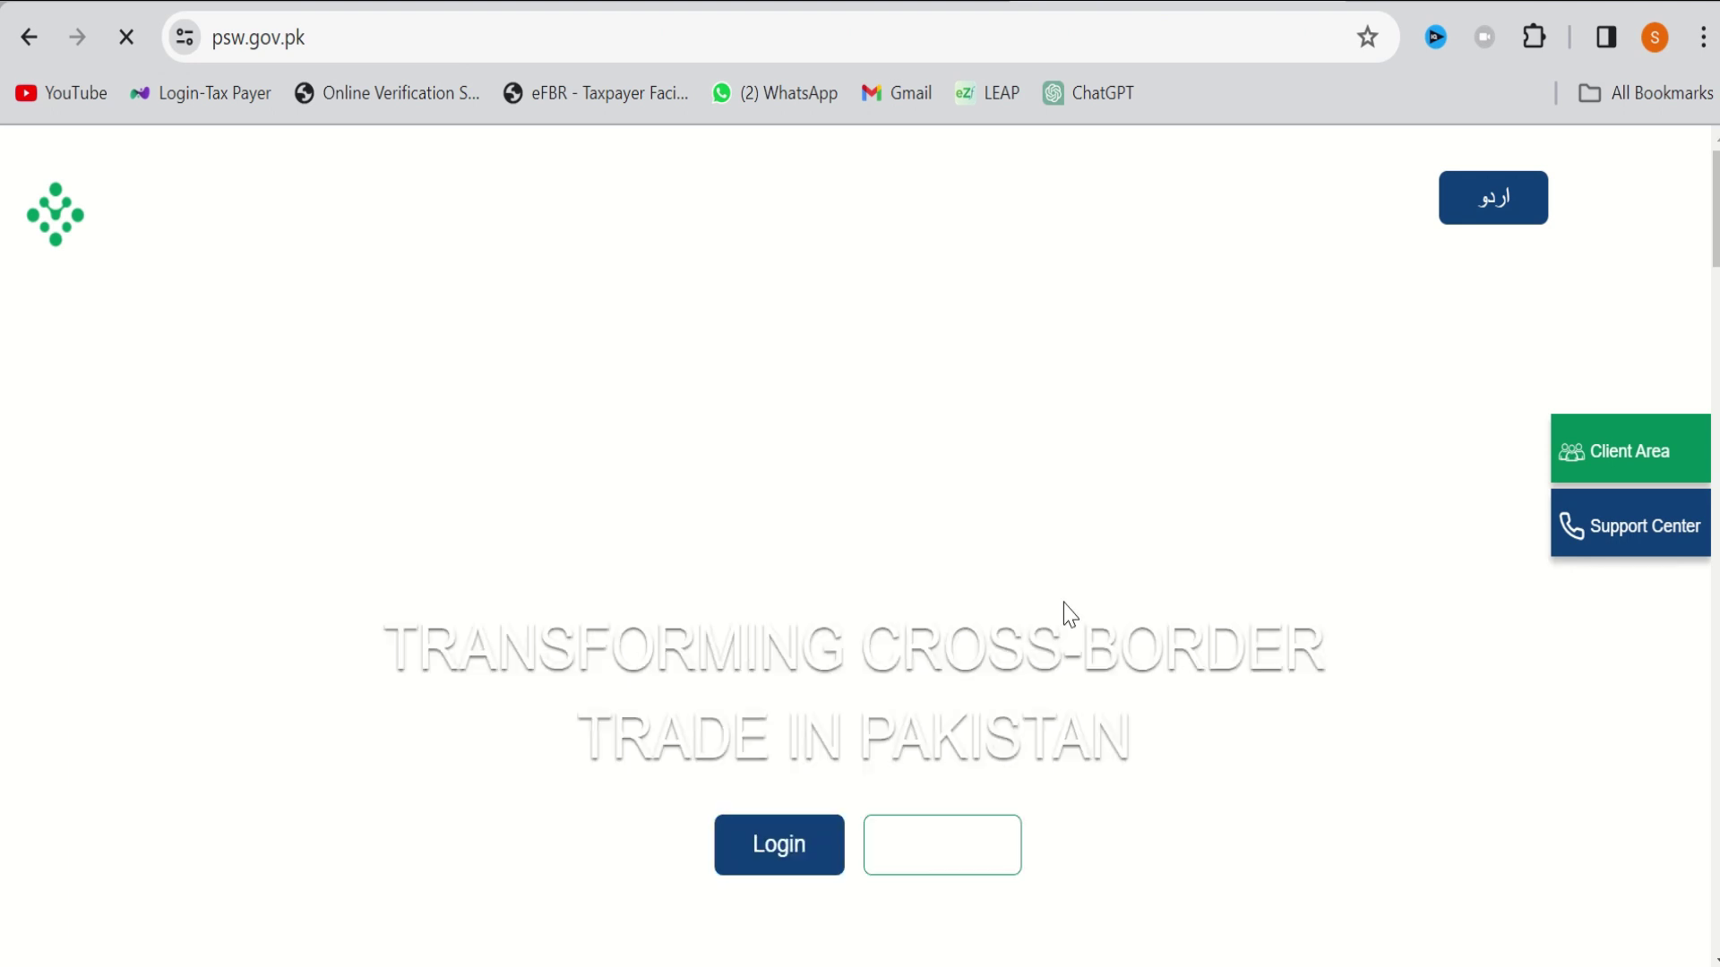
{"action": "scroll", "coordinate": [1066, 614], "scroll_direction": "down", "scroll_amount": 2}
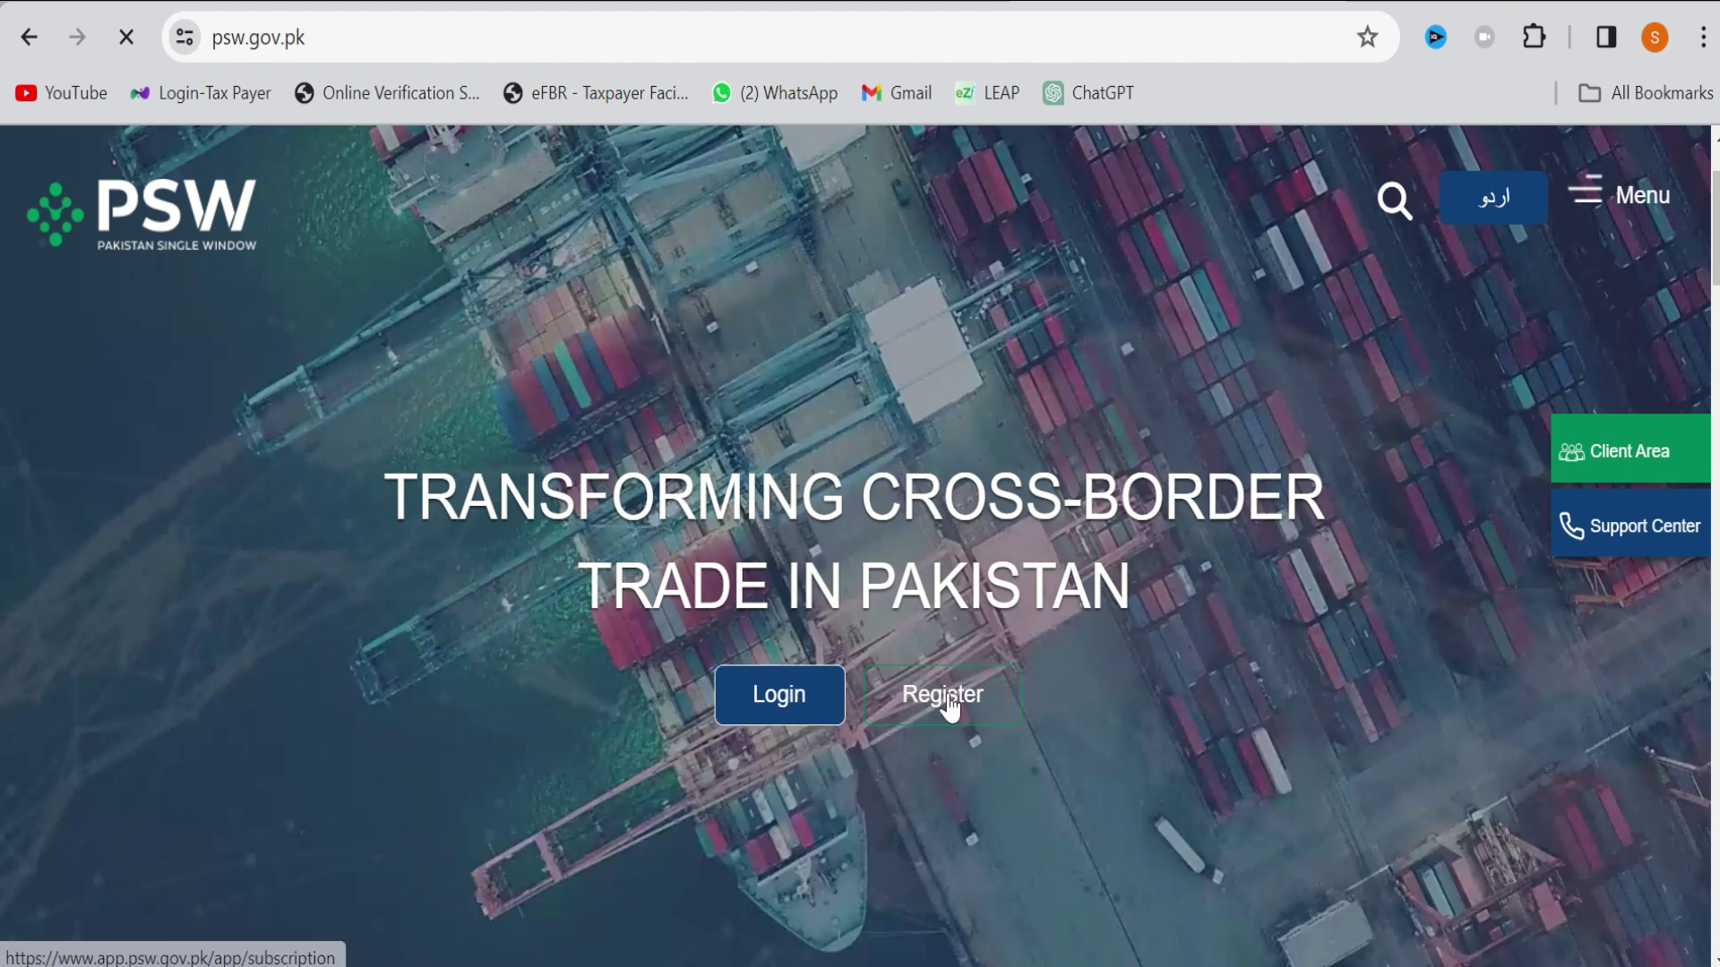
{"action": "left_click", "coordinate": [815, 698]}
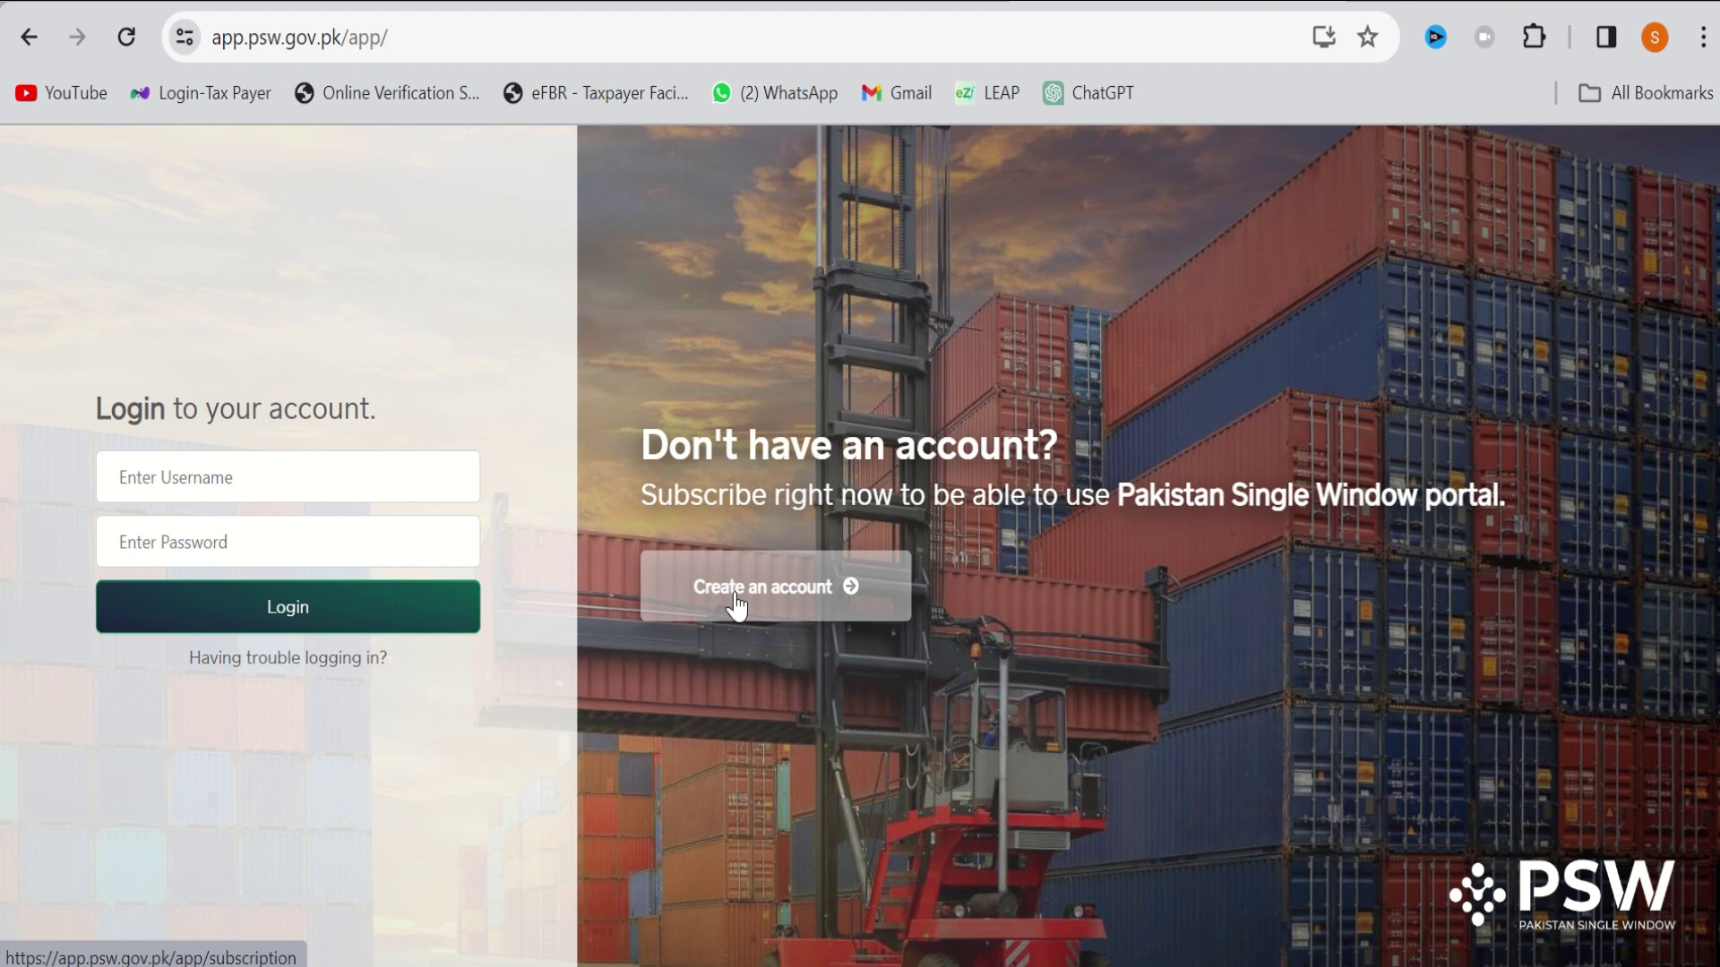
Start a new PSW subscription with 'Create an account' to see its terms
{"action": "left_click", "coordinate": [734, 595]}
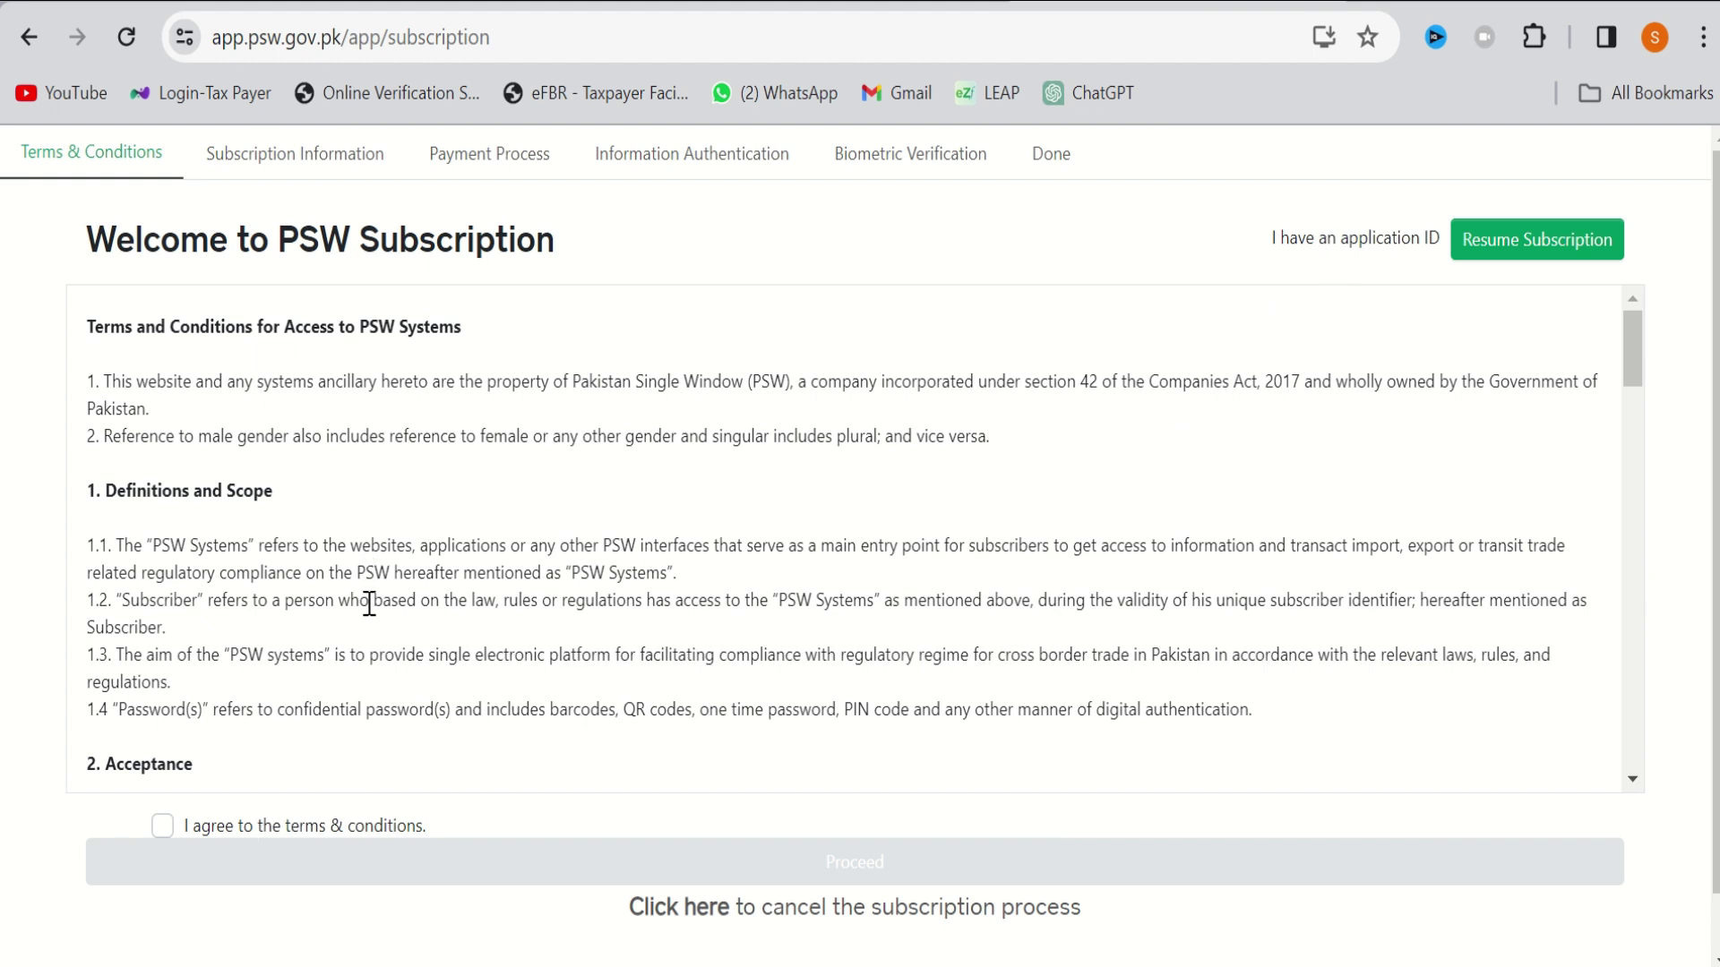
Agree to the PSW terms & conditions and proceed to Subscription Information
{"action": "left_click", "coordinate": [278, 826]}
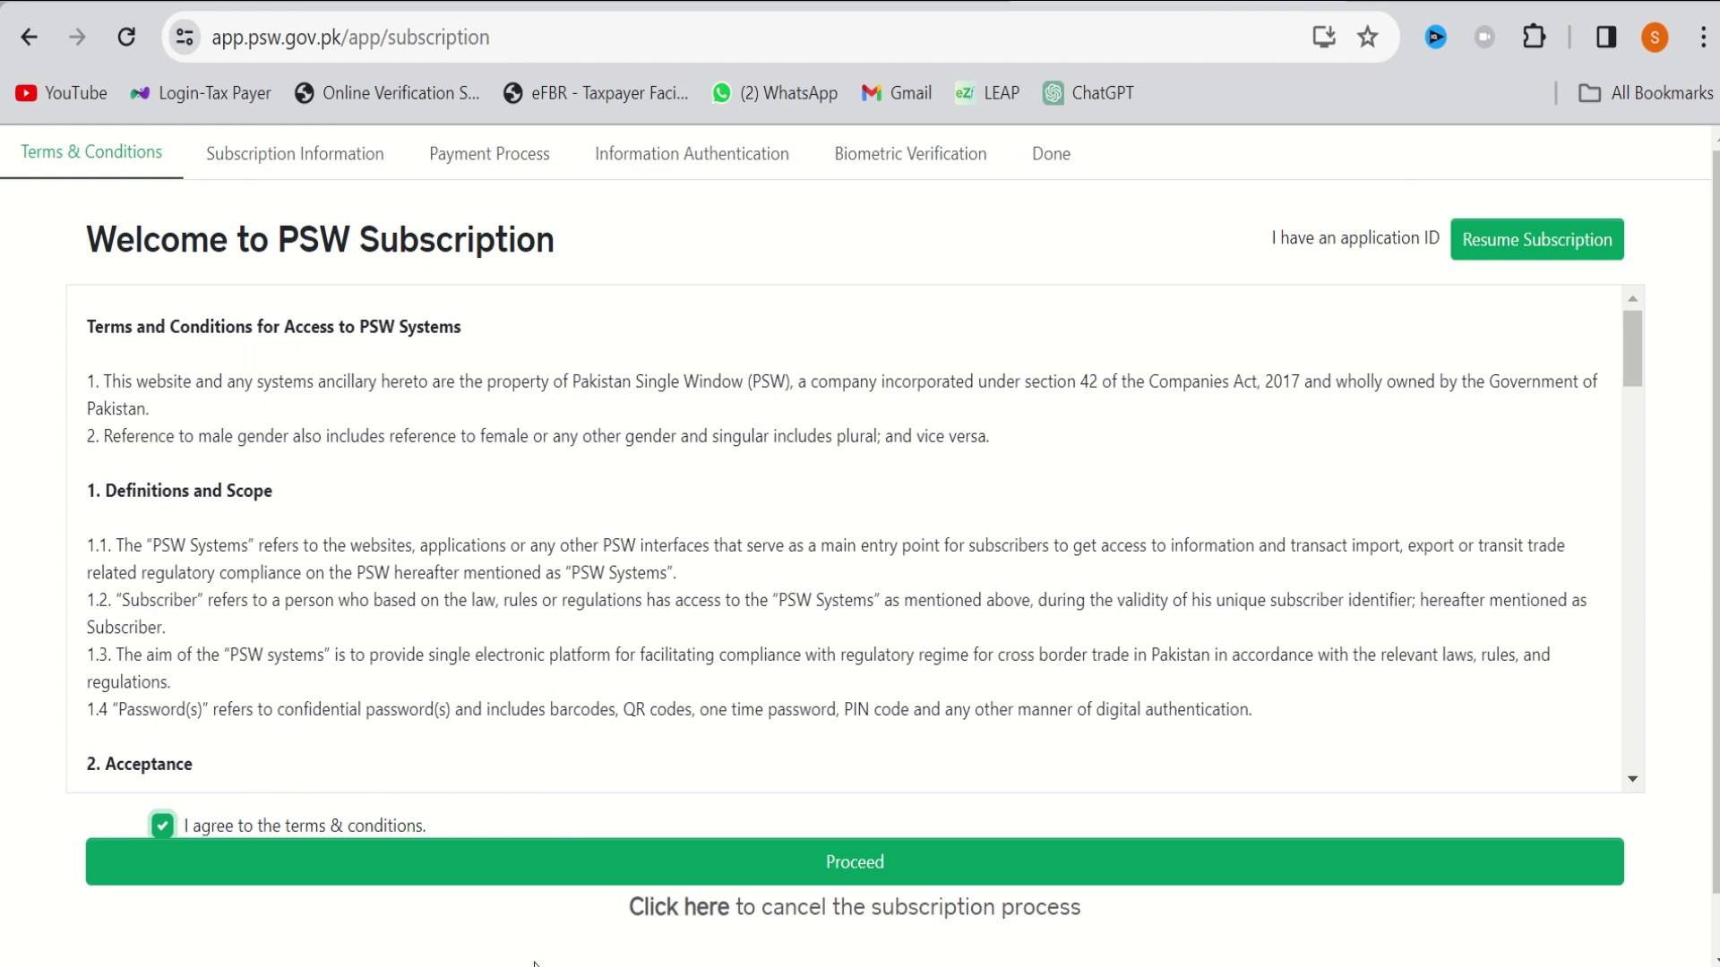
{"action": "left_click", "coordinate": [757, 861]}
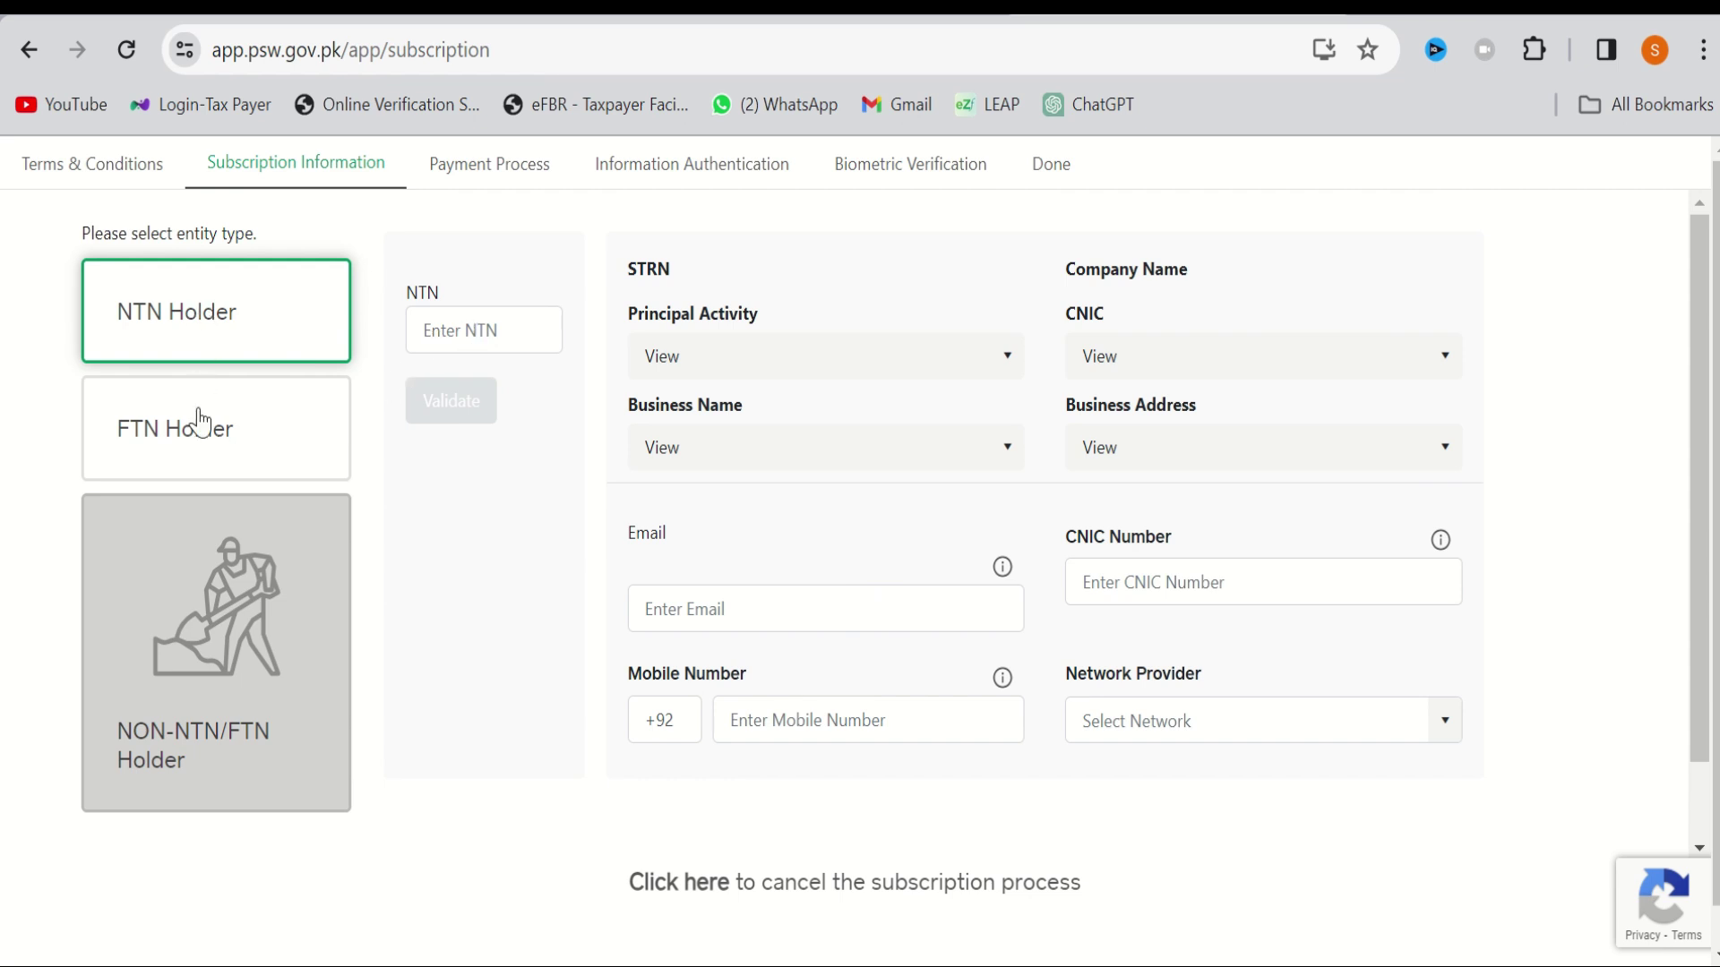
Enter and validate the company's NTN, then view the '2nd step.PNG' screenshot in Photos
{"action": "left_click", "coordinate": [453, 330]}
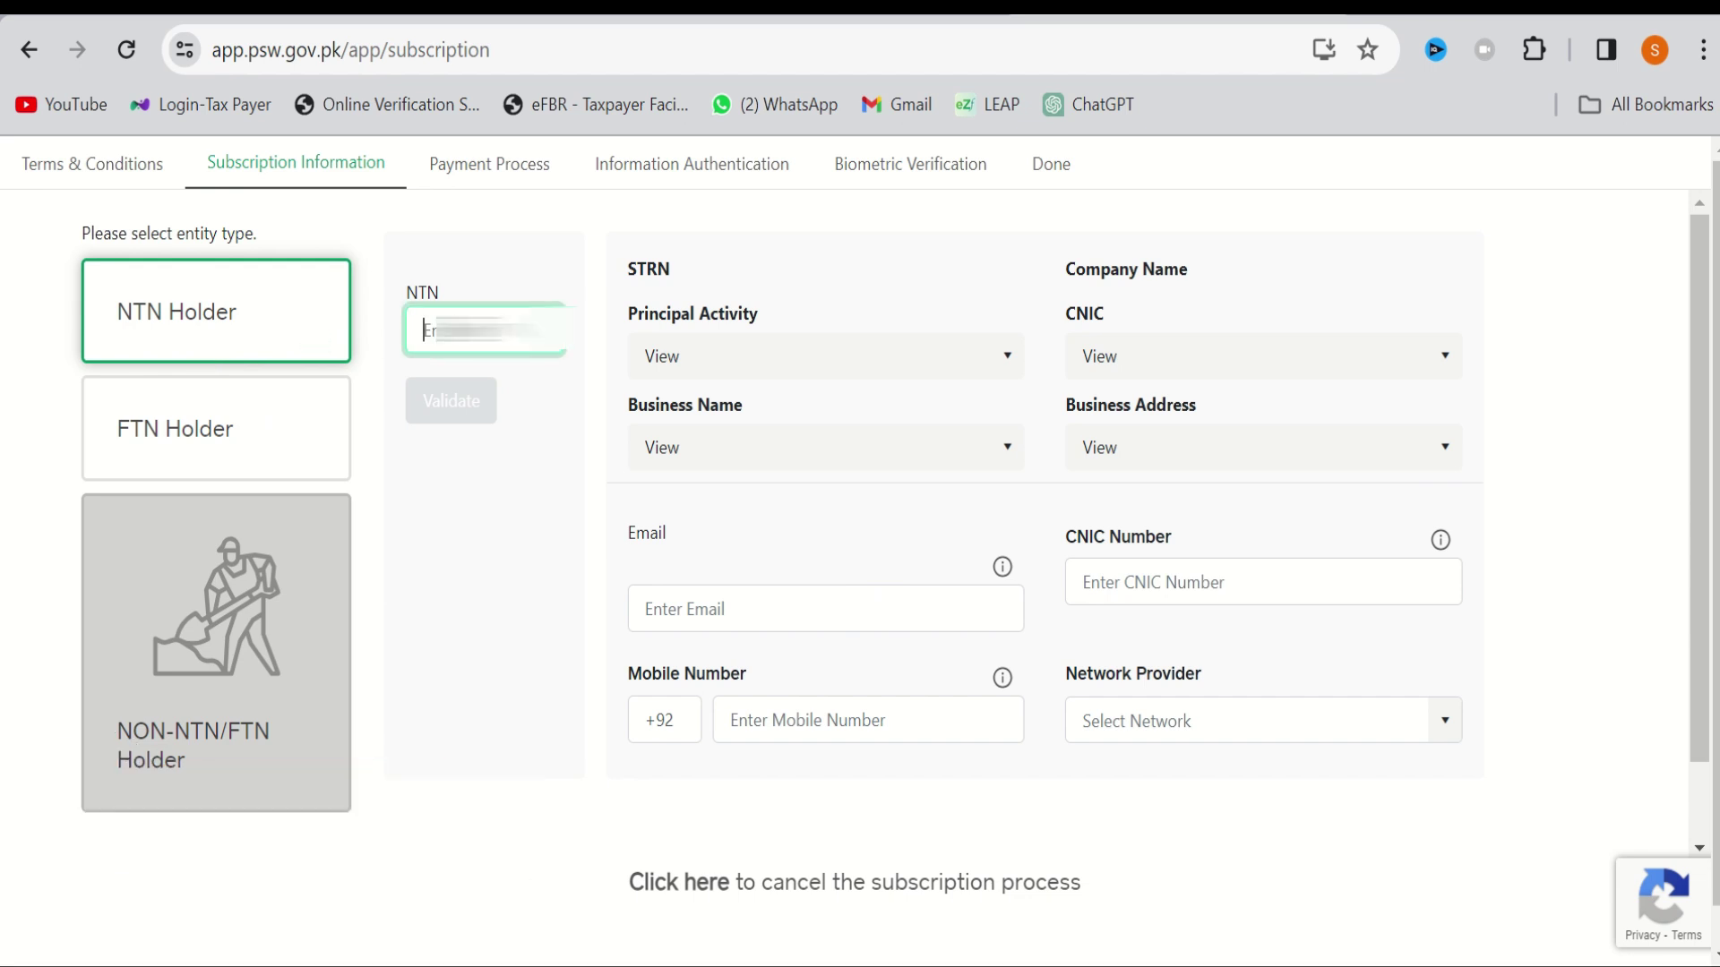
{"action": "type", "text": "22"}
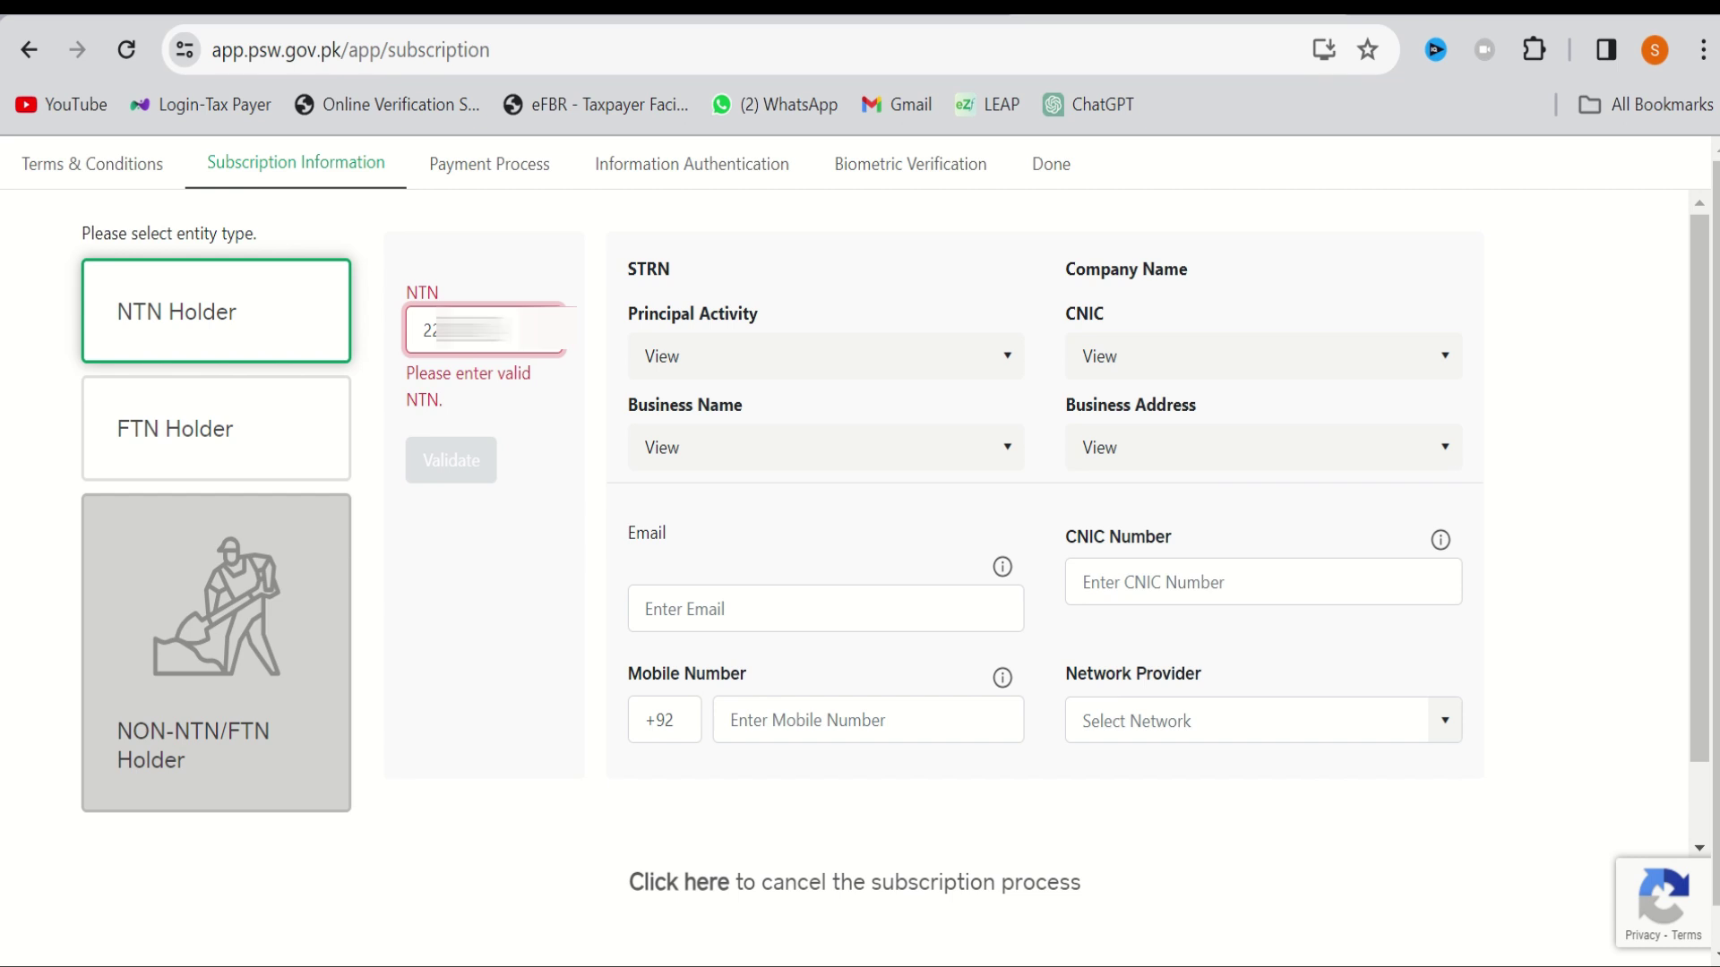
{"action": "type", "text": "1"}
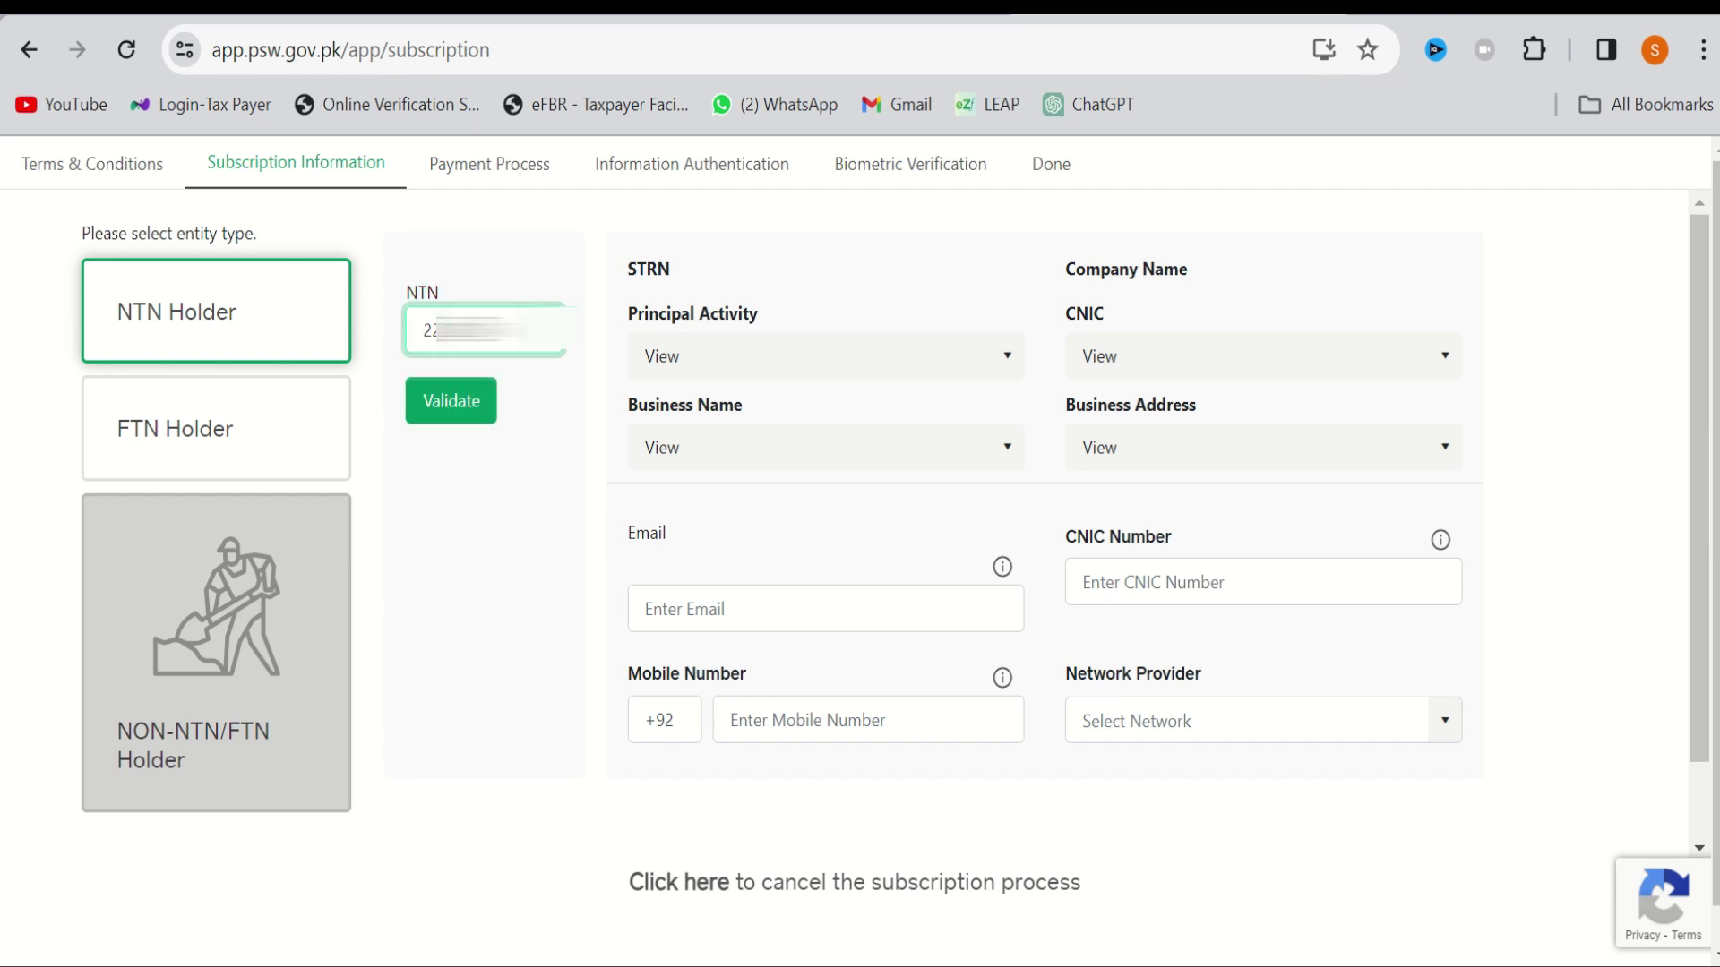
{"action": "left_click", "coordinate": [451, 400]}
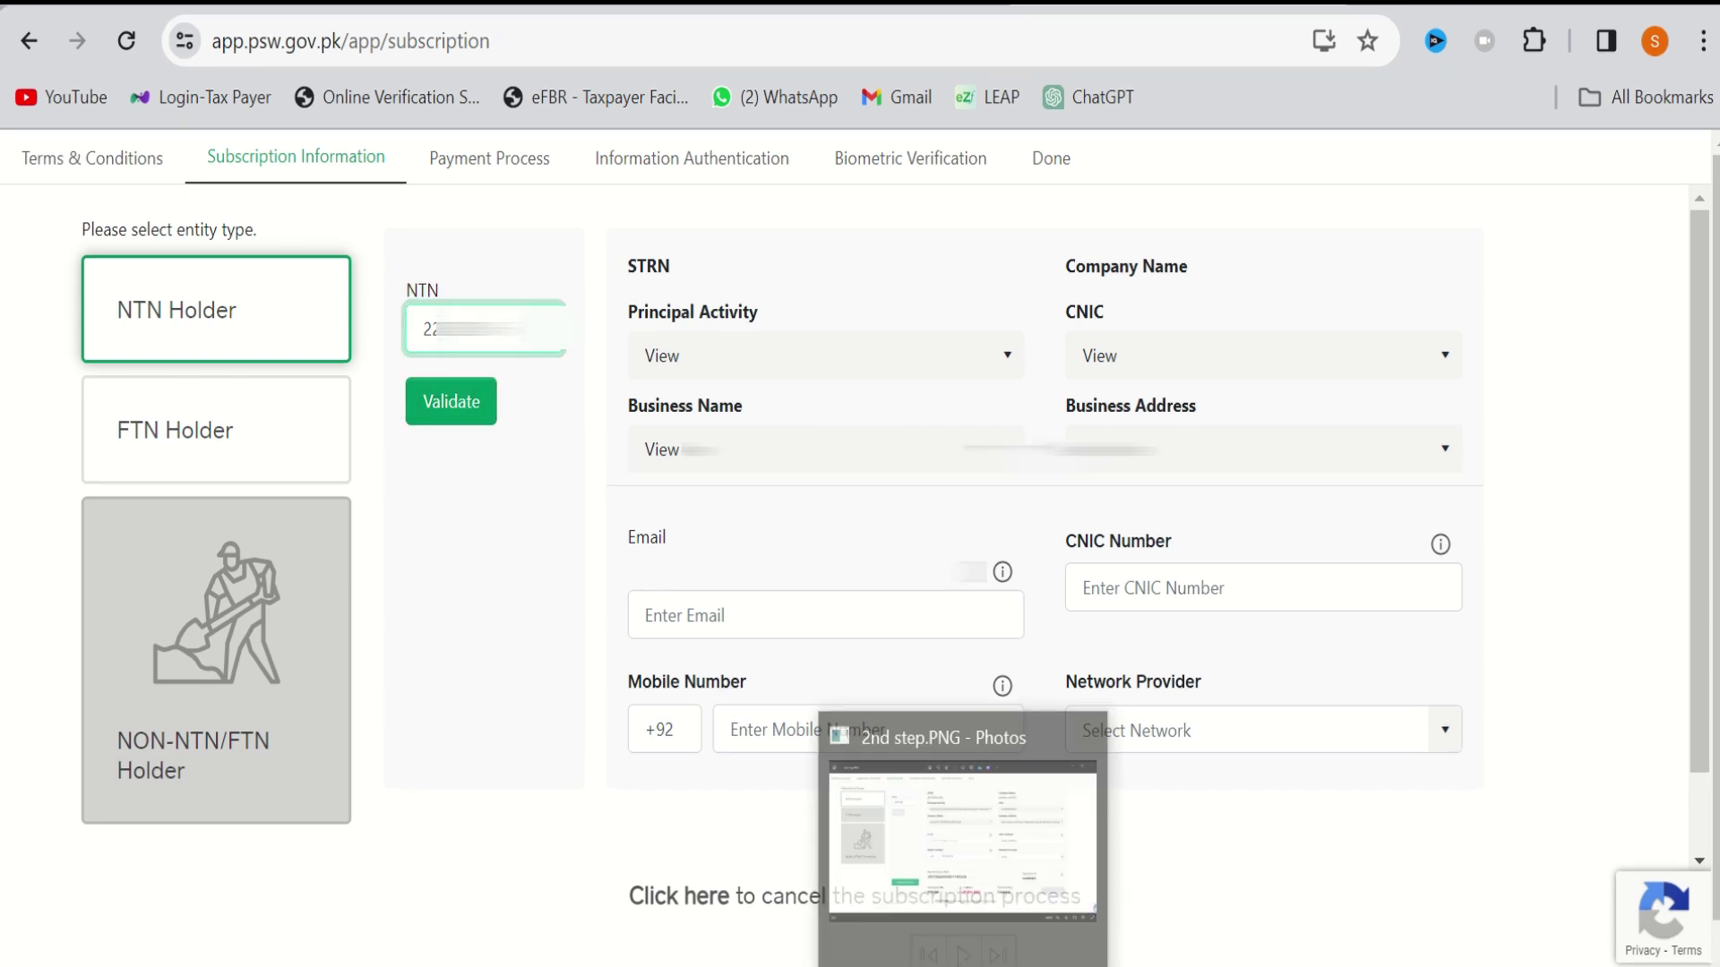
{"action": "left_click", "coordinate": [963, 837]}
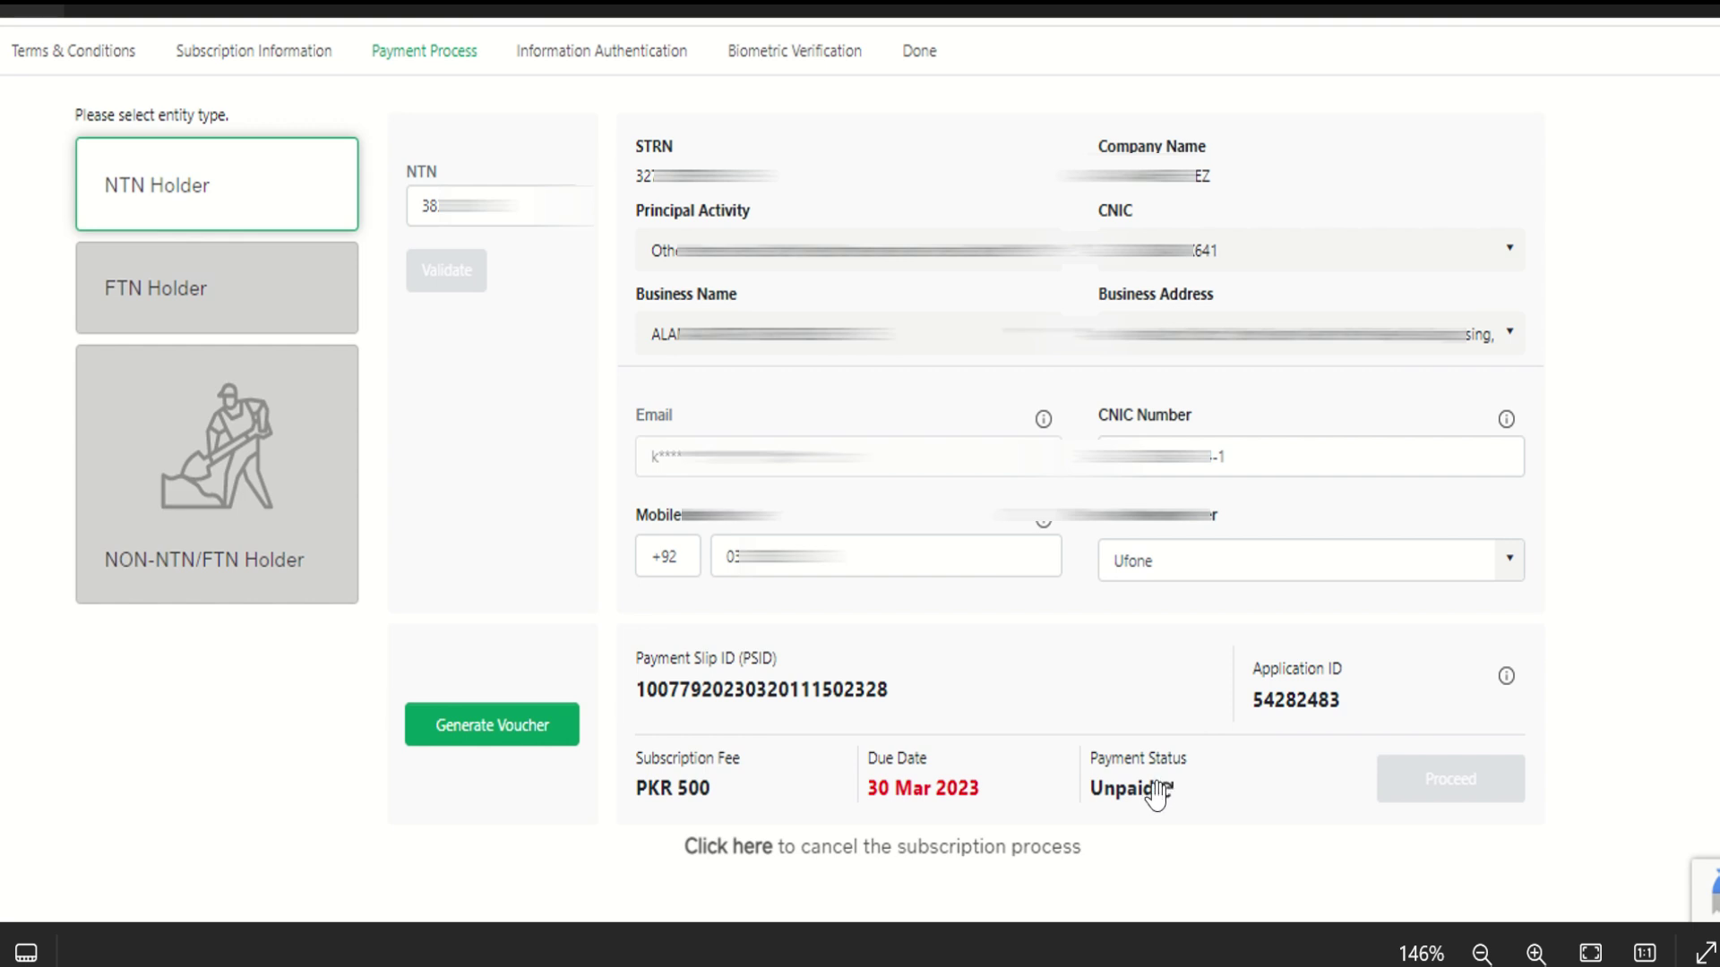
Show the next screenshot, the Information Authentication step with mobile and email OTPs
{"action": "left_click", "coordinate": [1157, 794]}
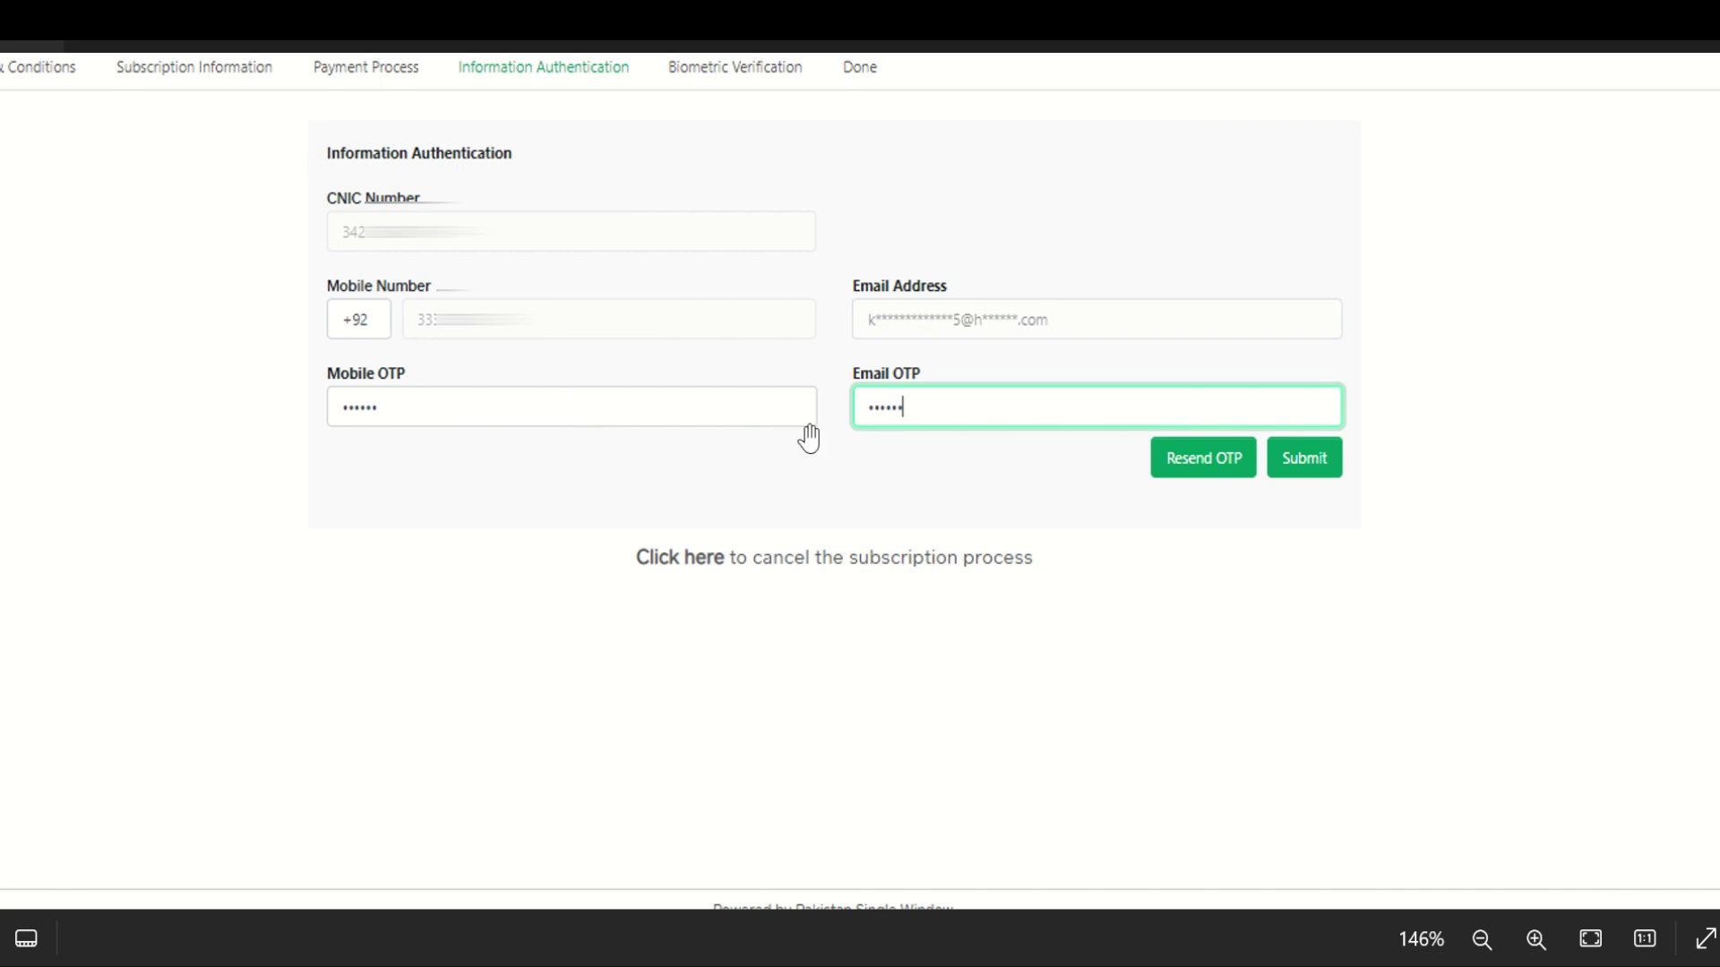
Show the Biometric Verification step screenshot in Photos
{"action": "left_click", "coordinate": [1308, 473]}
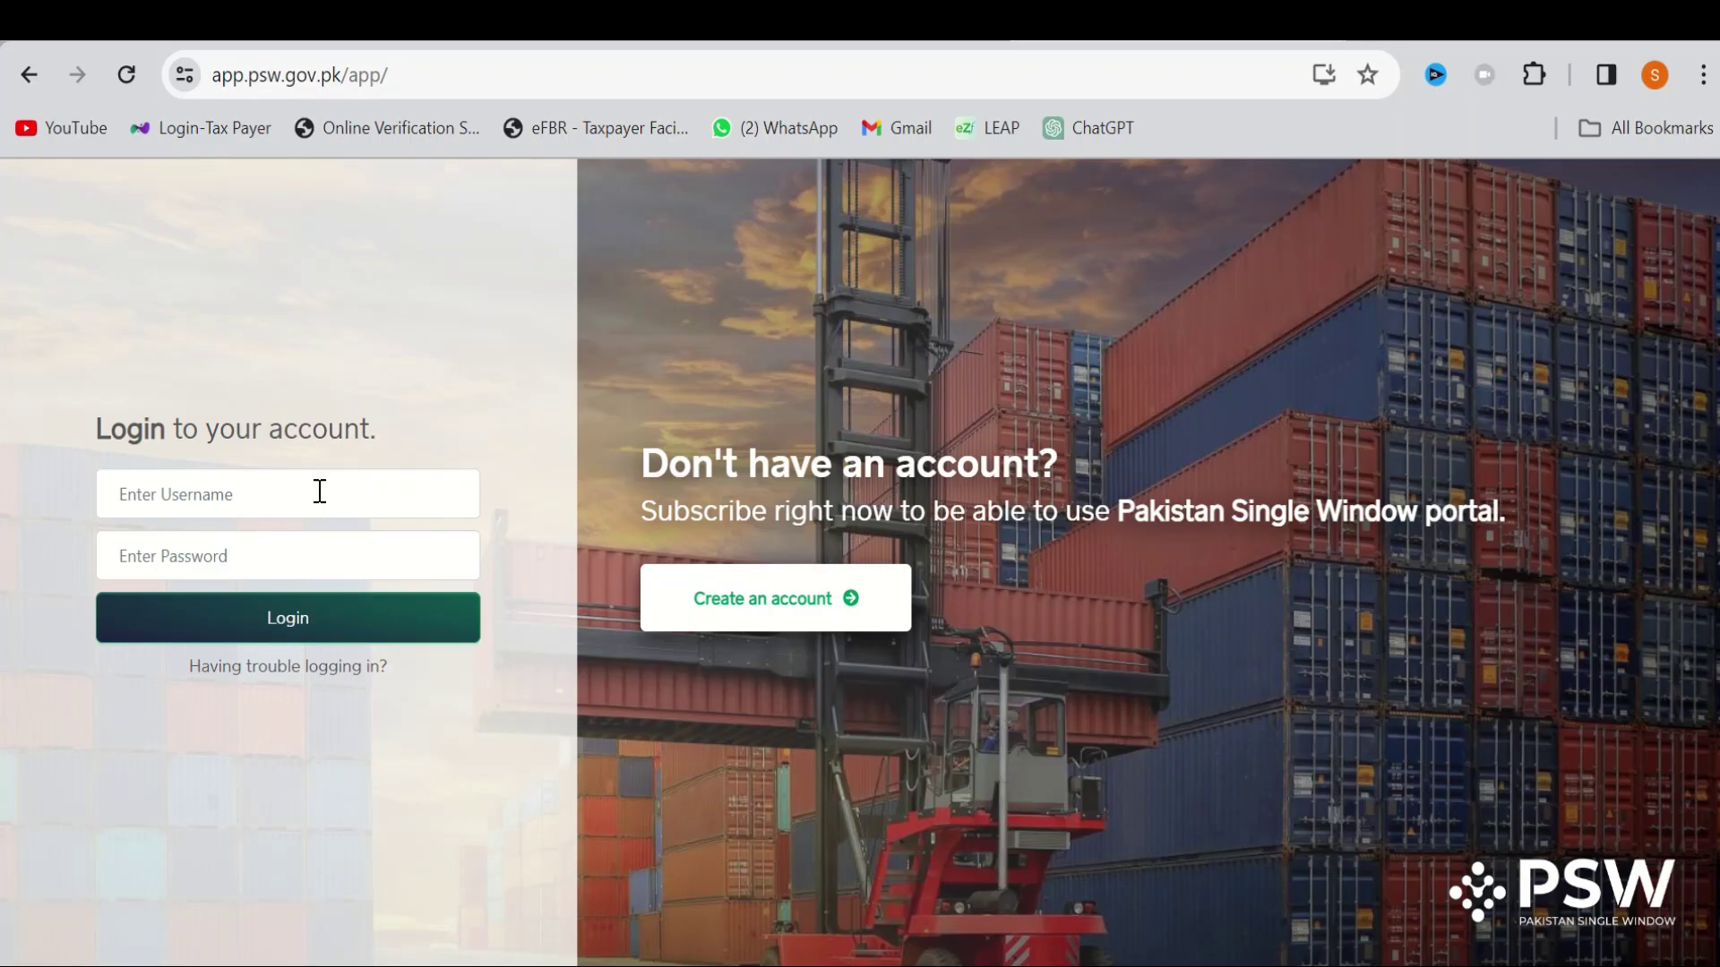
Sign in to PSW using the saved autofill credentials and reach the Dashboard
{"action": "left_click", "coordinate": [320, 491]}
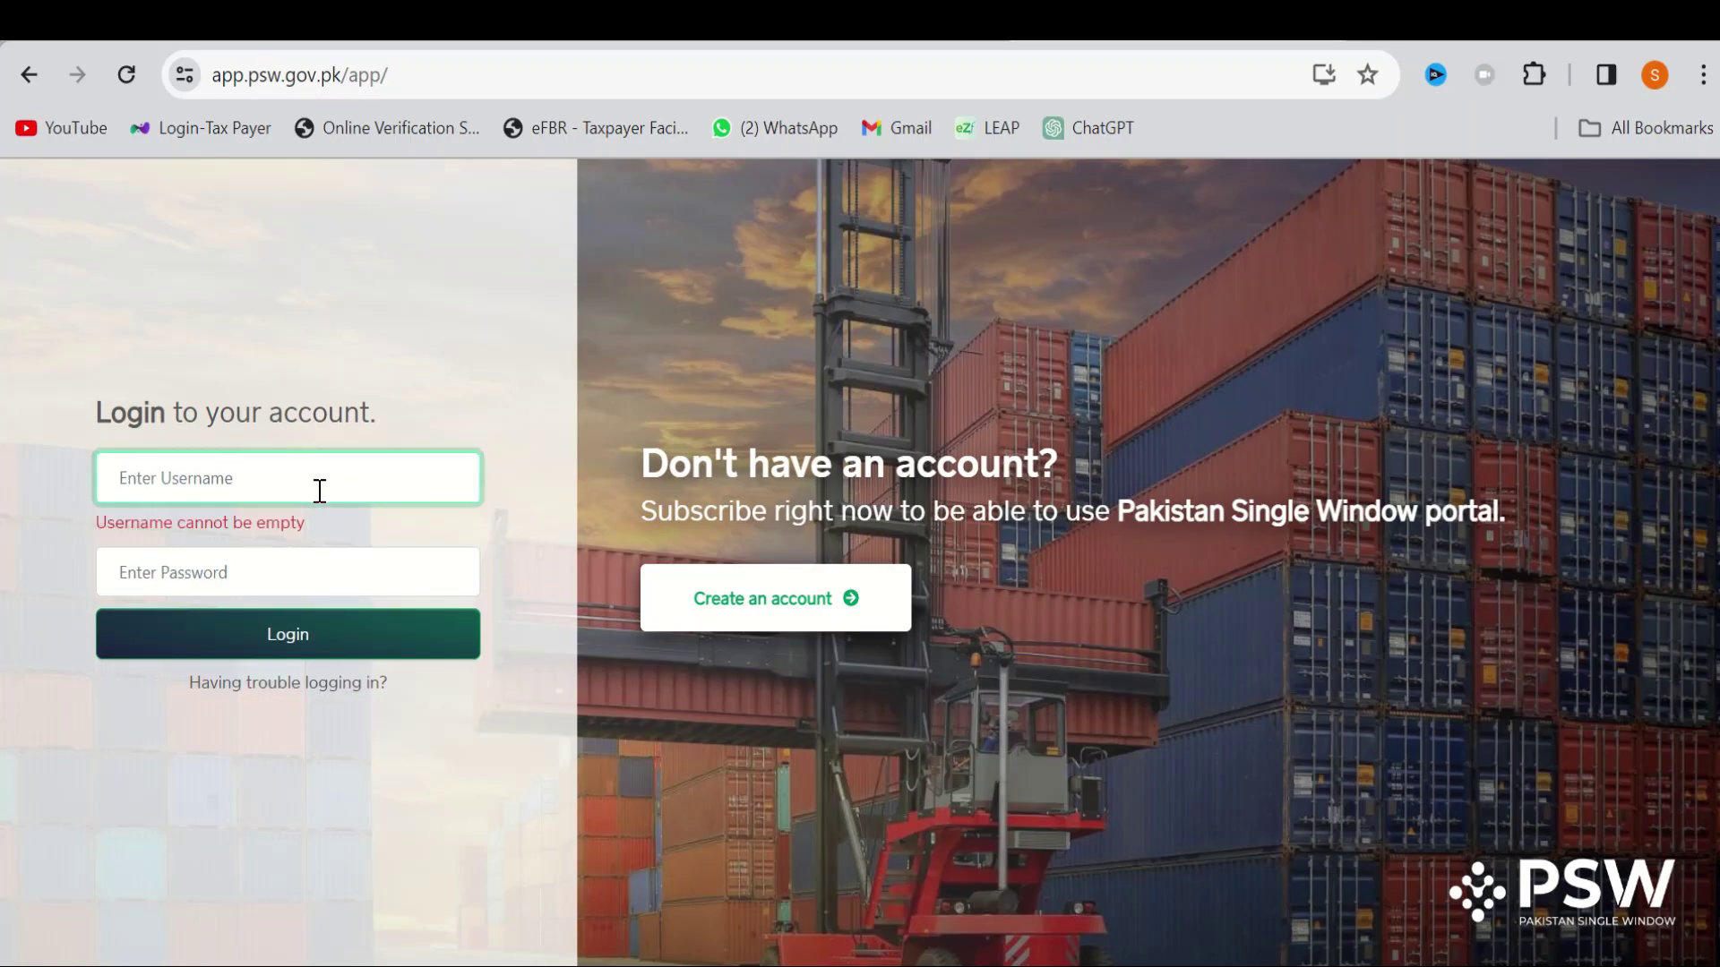
{"action": "double_click", "coordinate": [280, 582]}
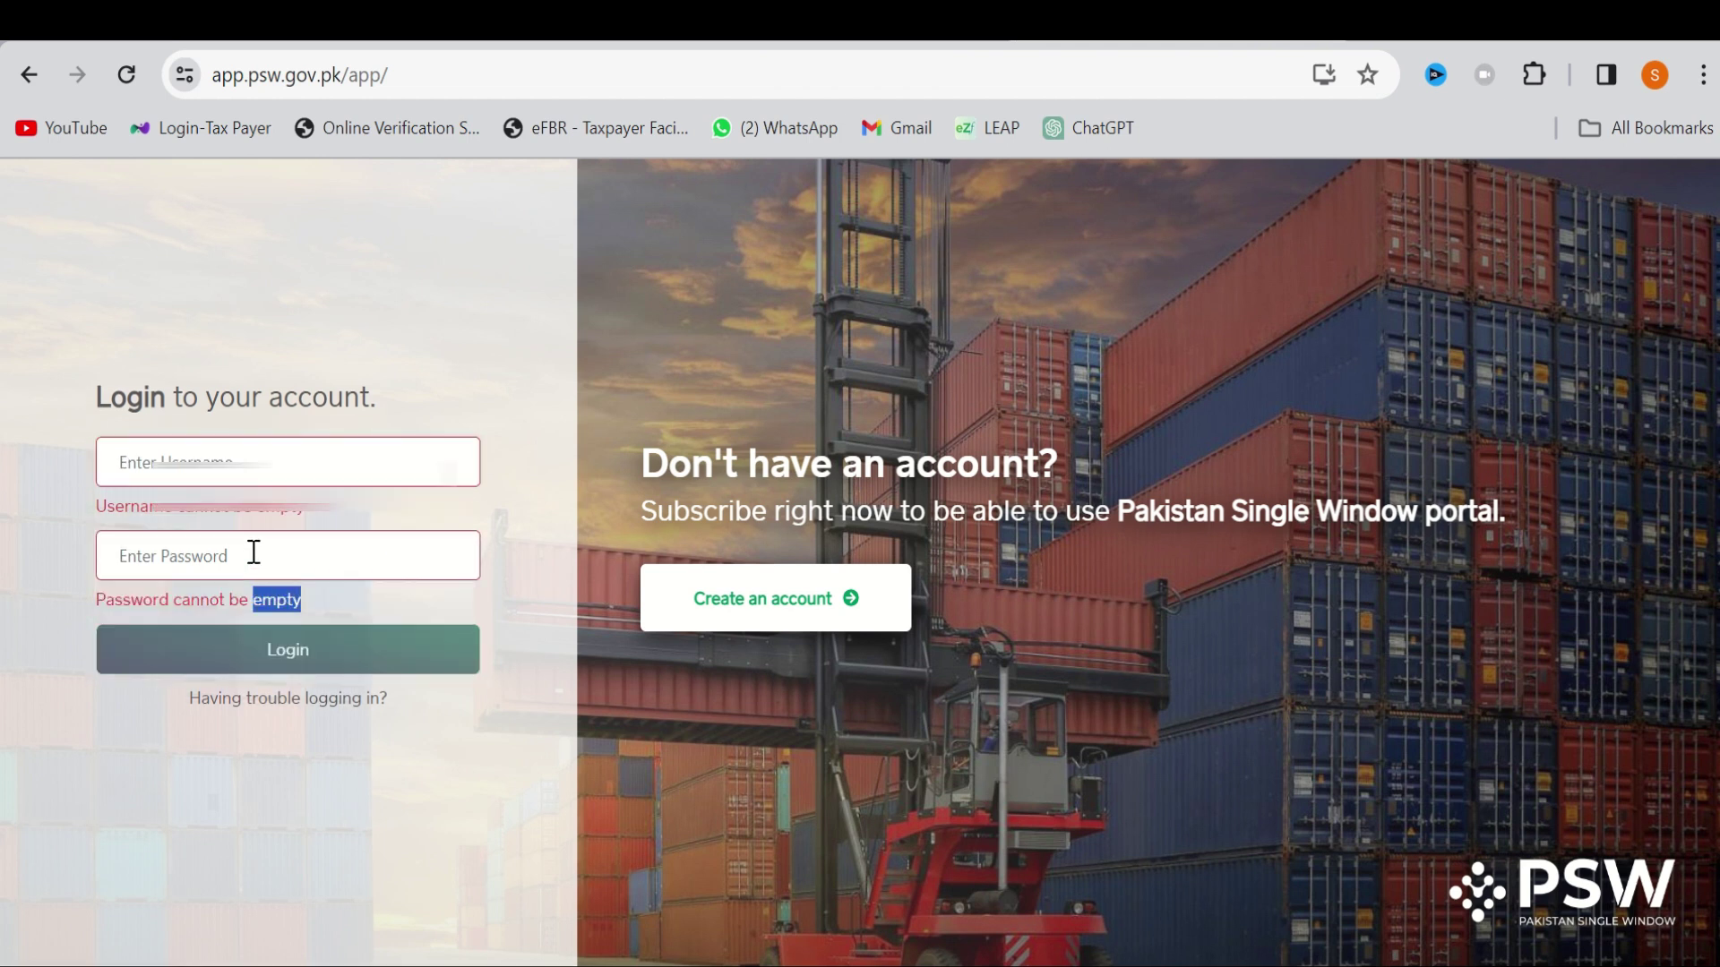
{"action": "left_click", "coordinate": [254, 553]}
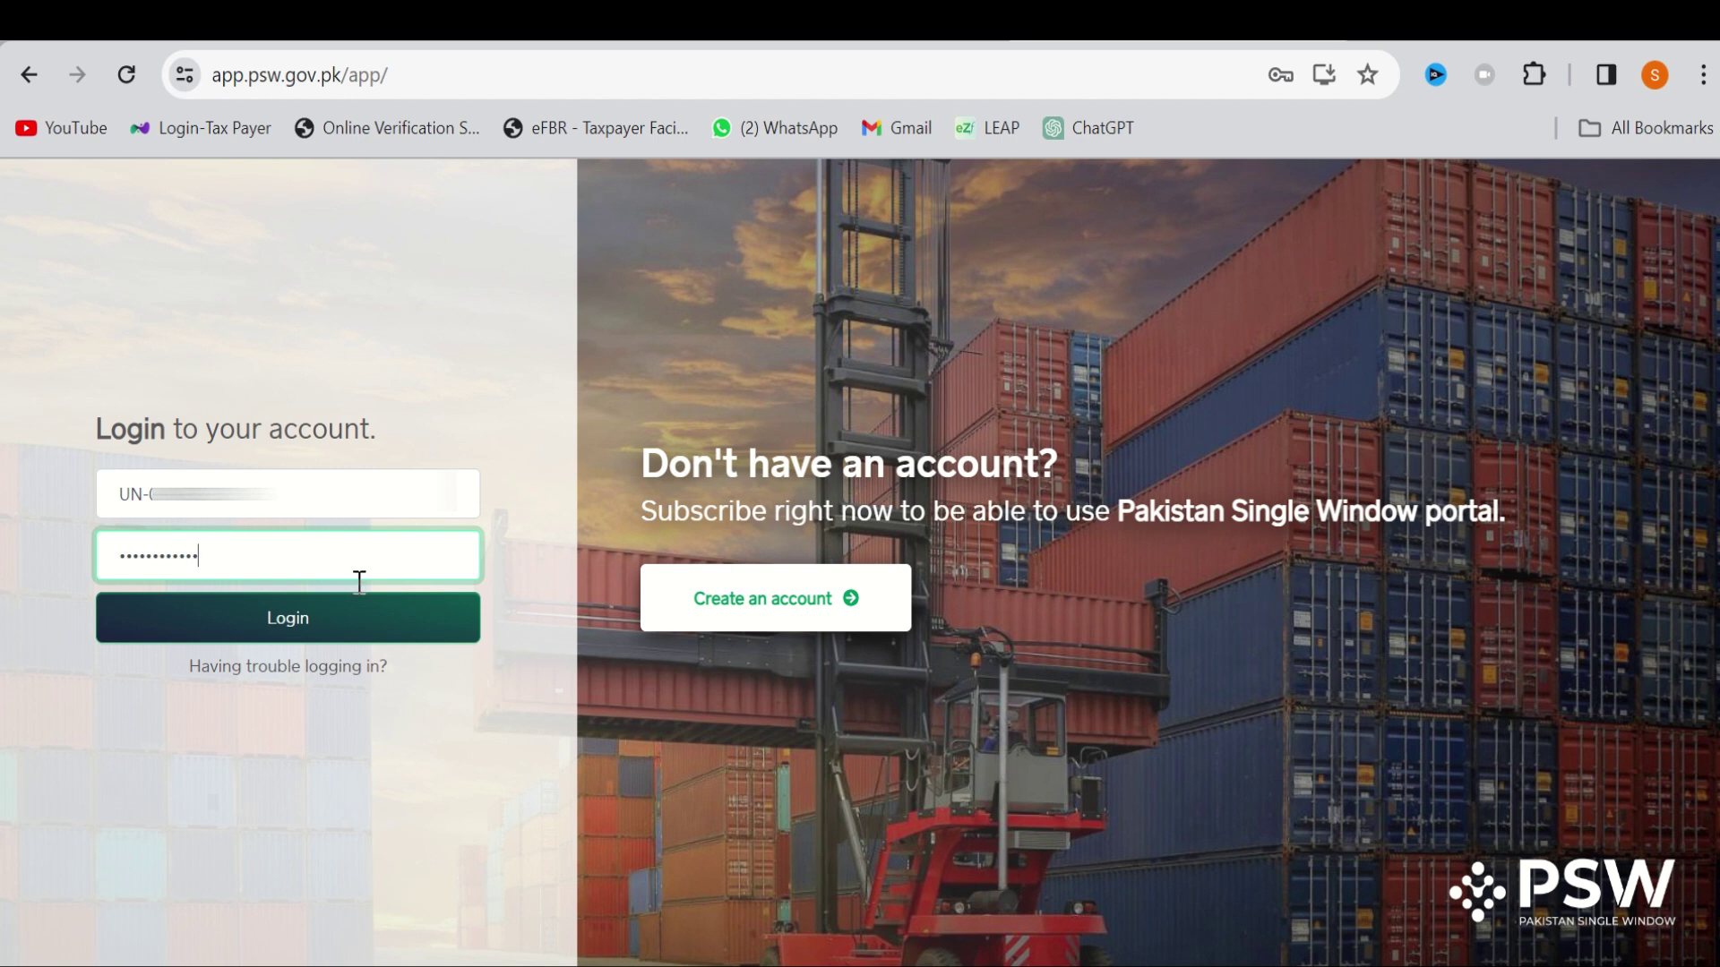
{"action": "left_click", "coordinate": [330, 619]}
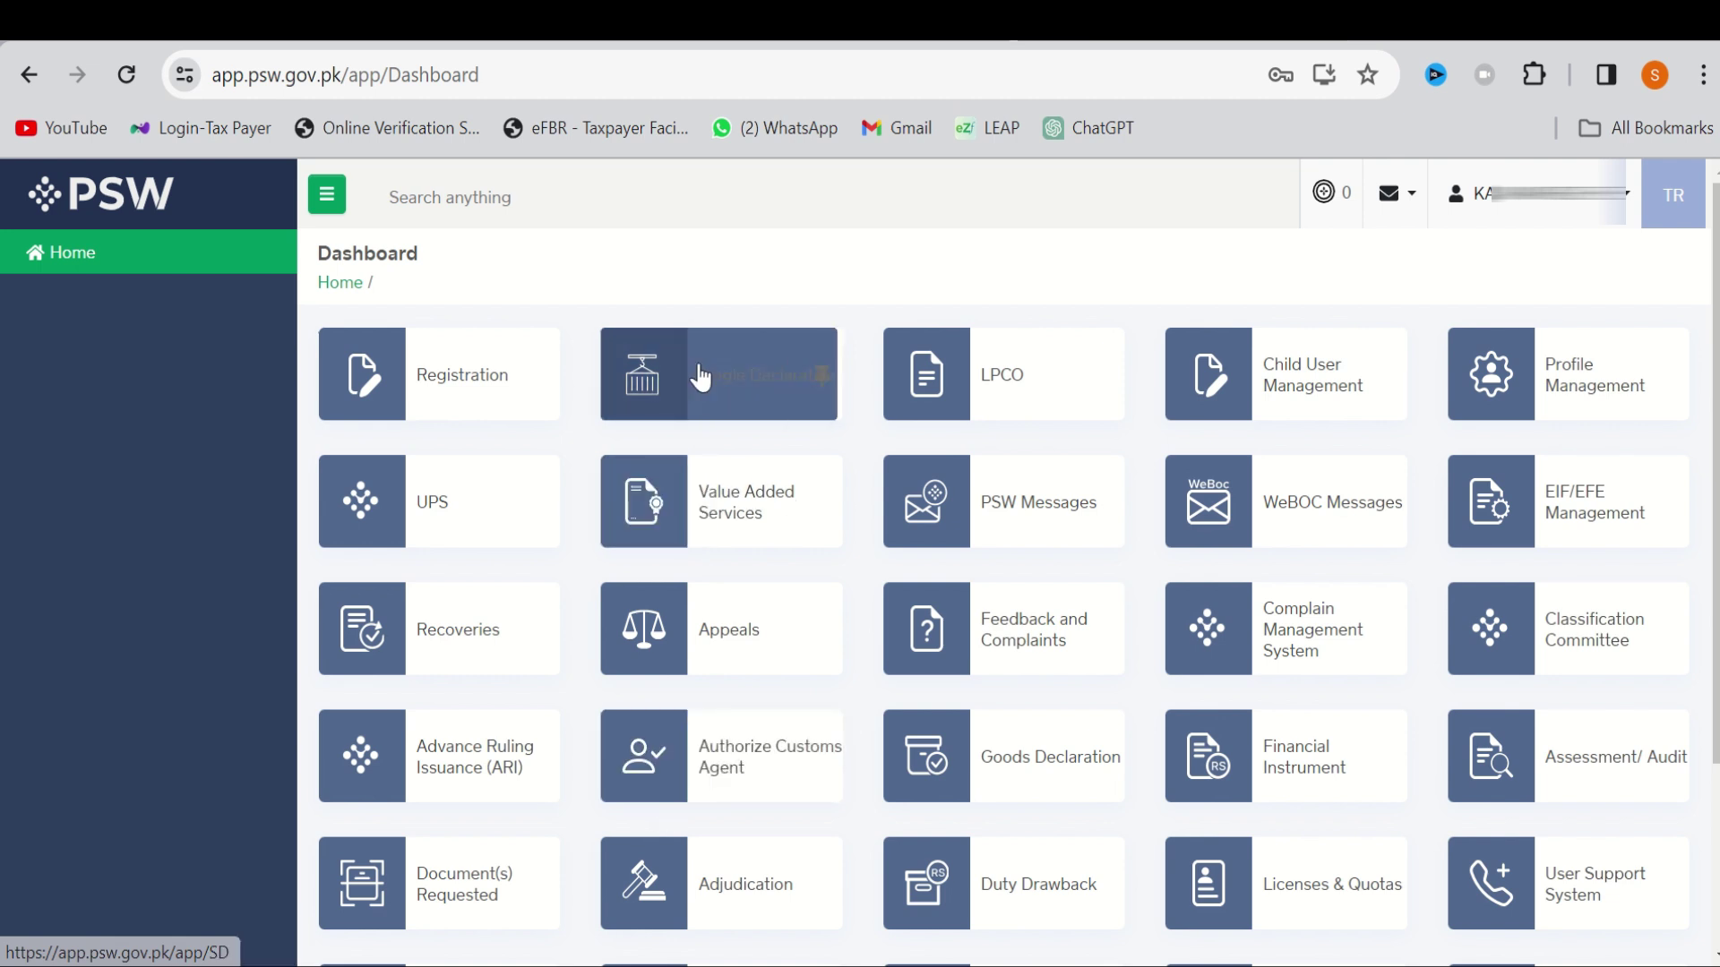
Open the Registration page and scroll to the Bank Profiles list showing Sindh Bank Ltd
{"action": "left_click", "coordinate": [449, 398]}
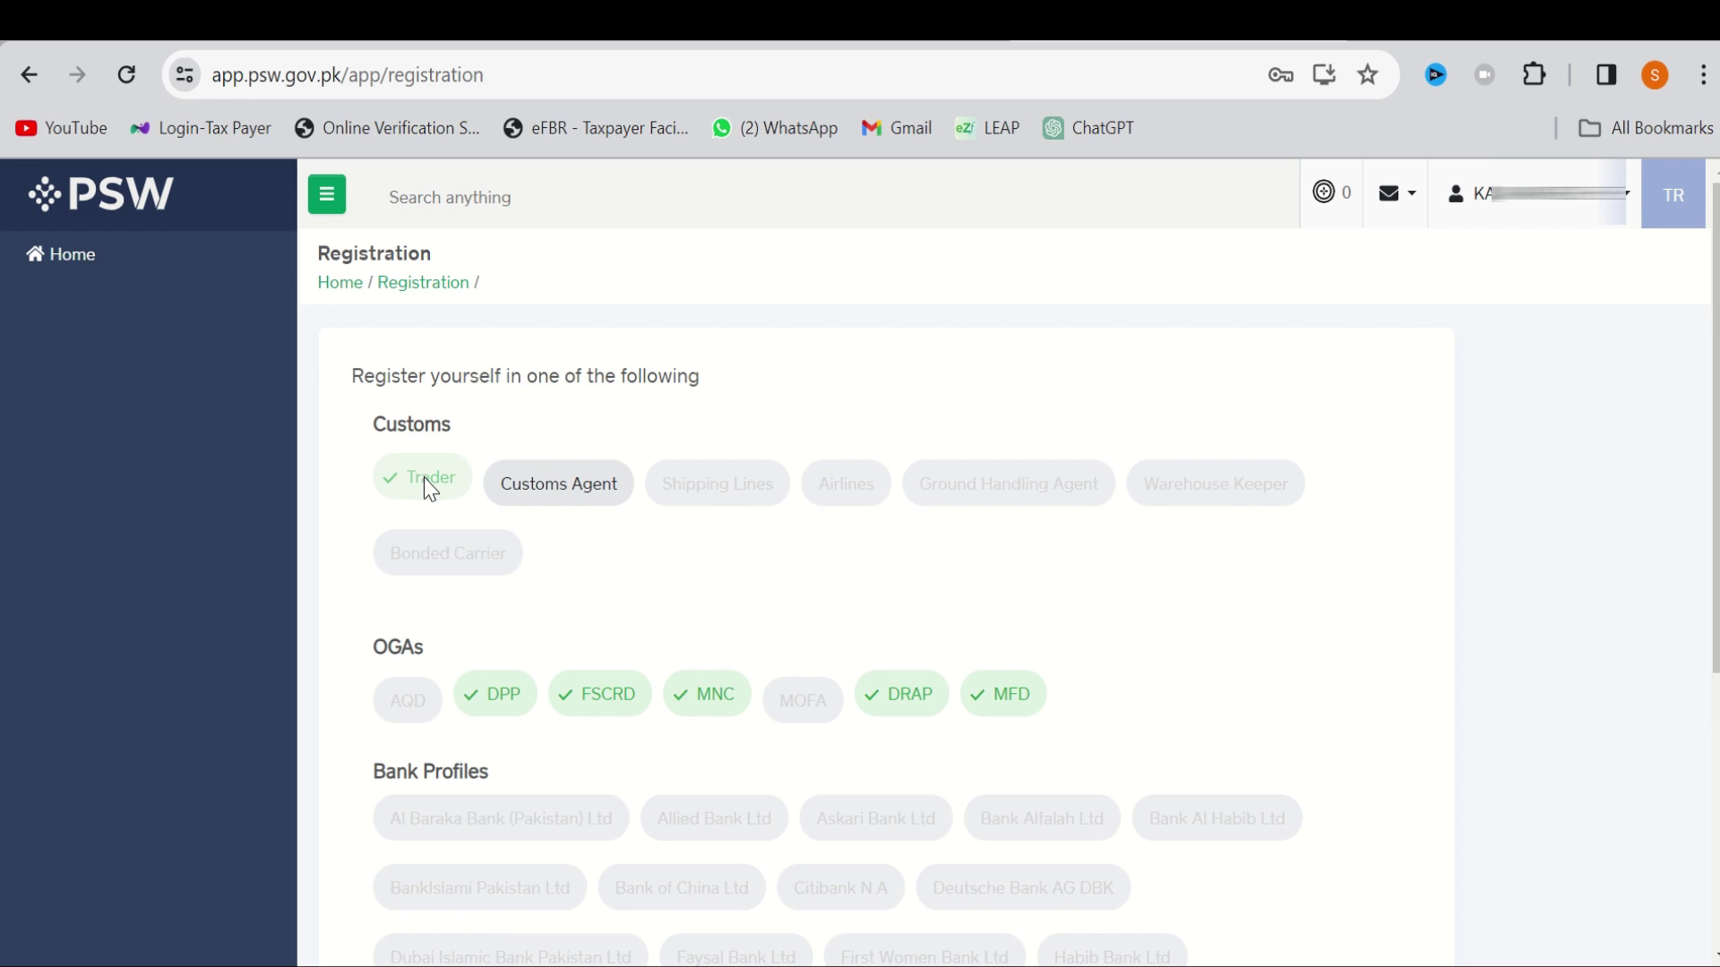
{"action": "scroll", "coordinate": [561, 499], "scroll_direction": "down", "scroll_amount": 5}
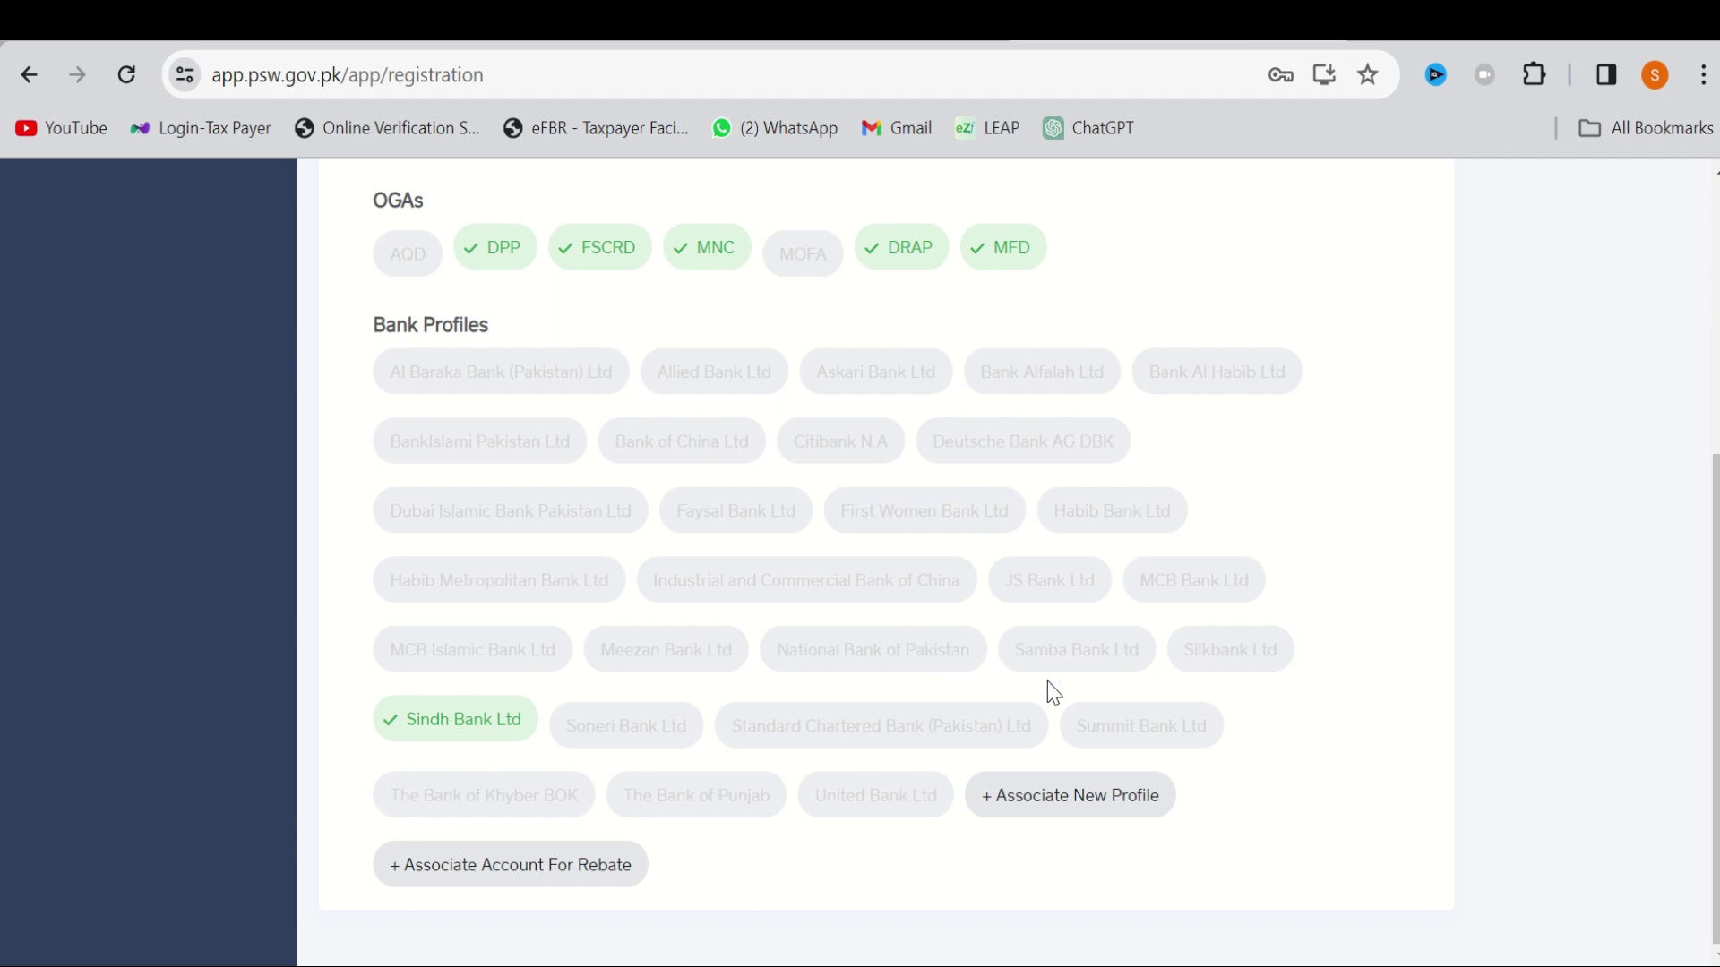
Start associating a new bank profile and select Bank Alfalah Ltd as the bank
{"action": "left_click", "coordinate": [1078, 805]}
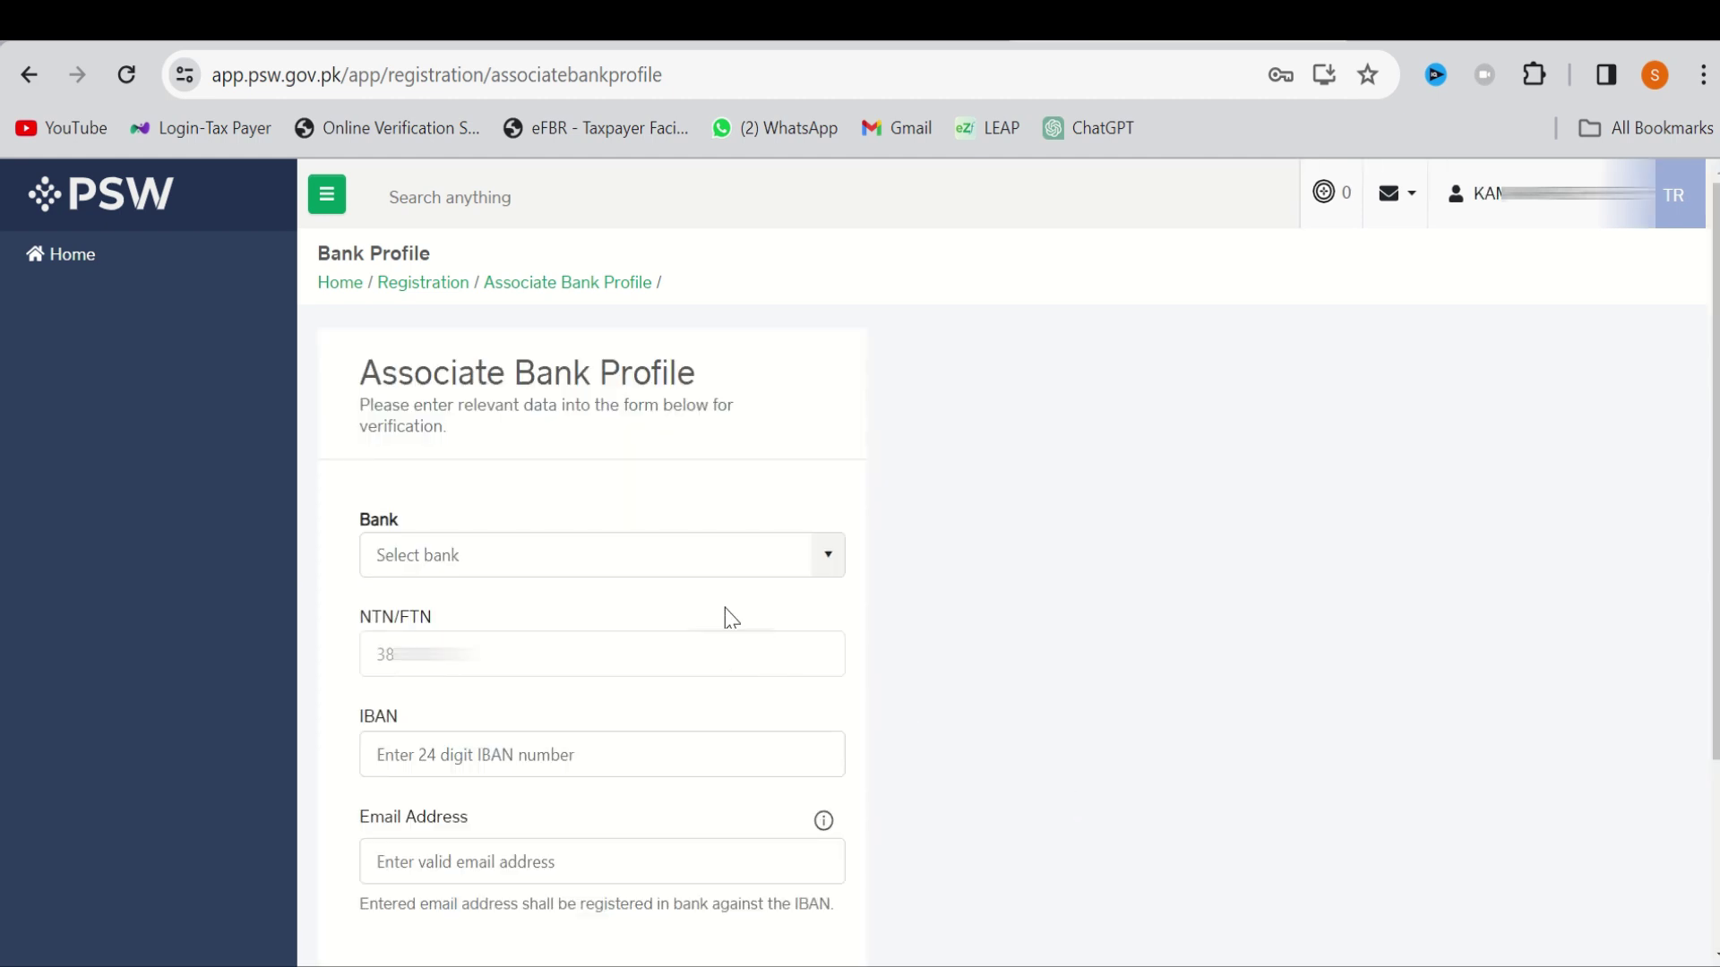
{"action": "left_click", "coordinate": [827, 566]}
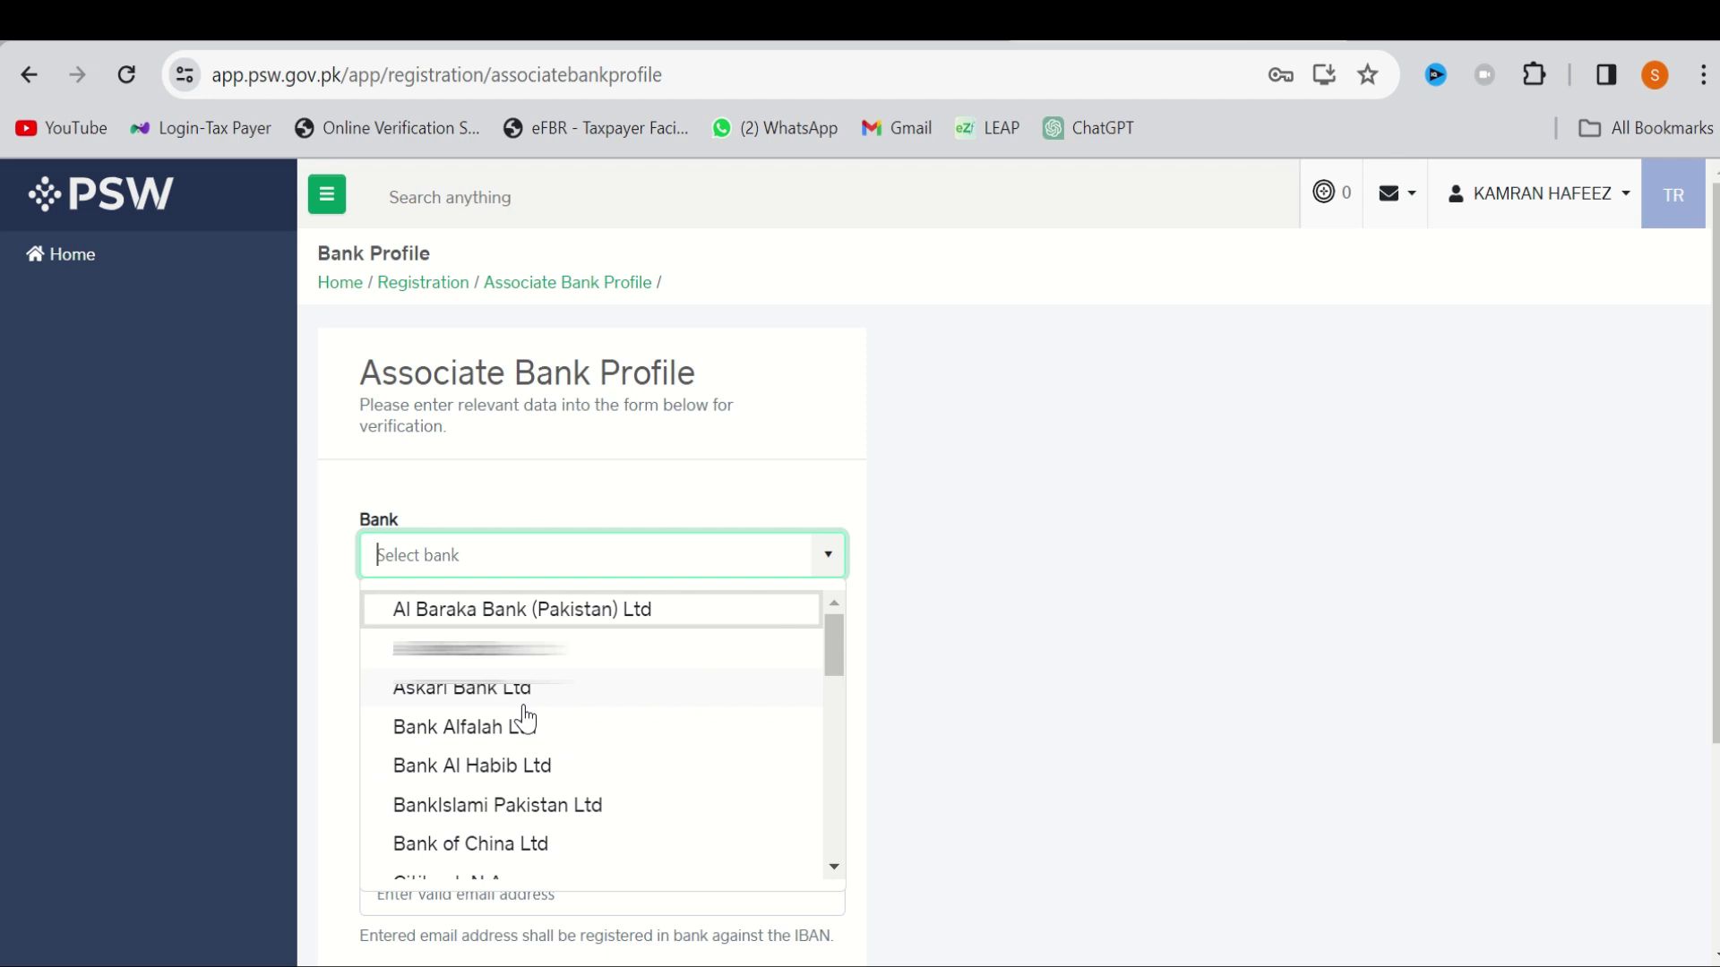
{"action": "left_click", "coordinate": [519, 726]}
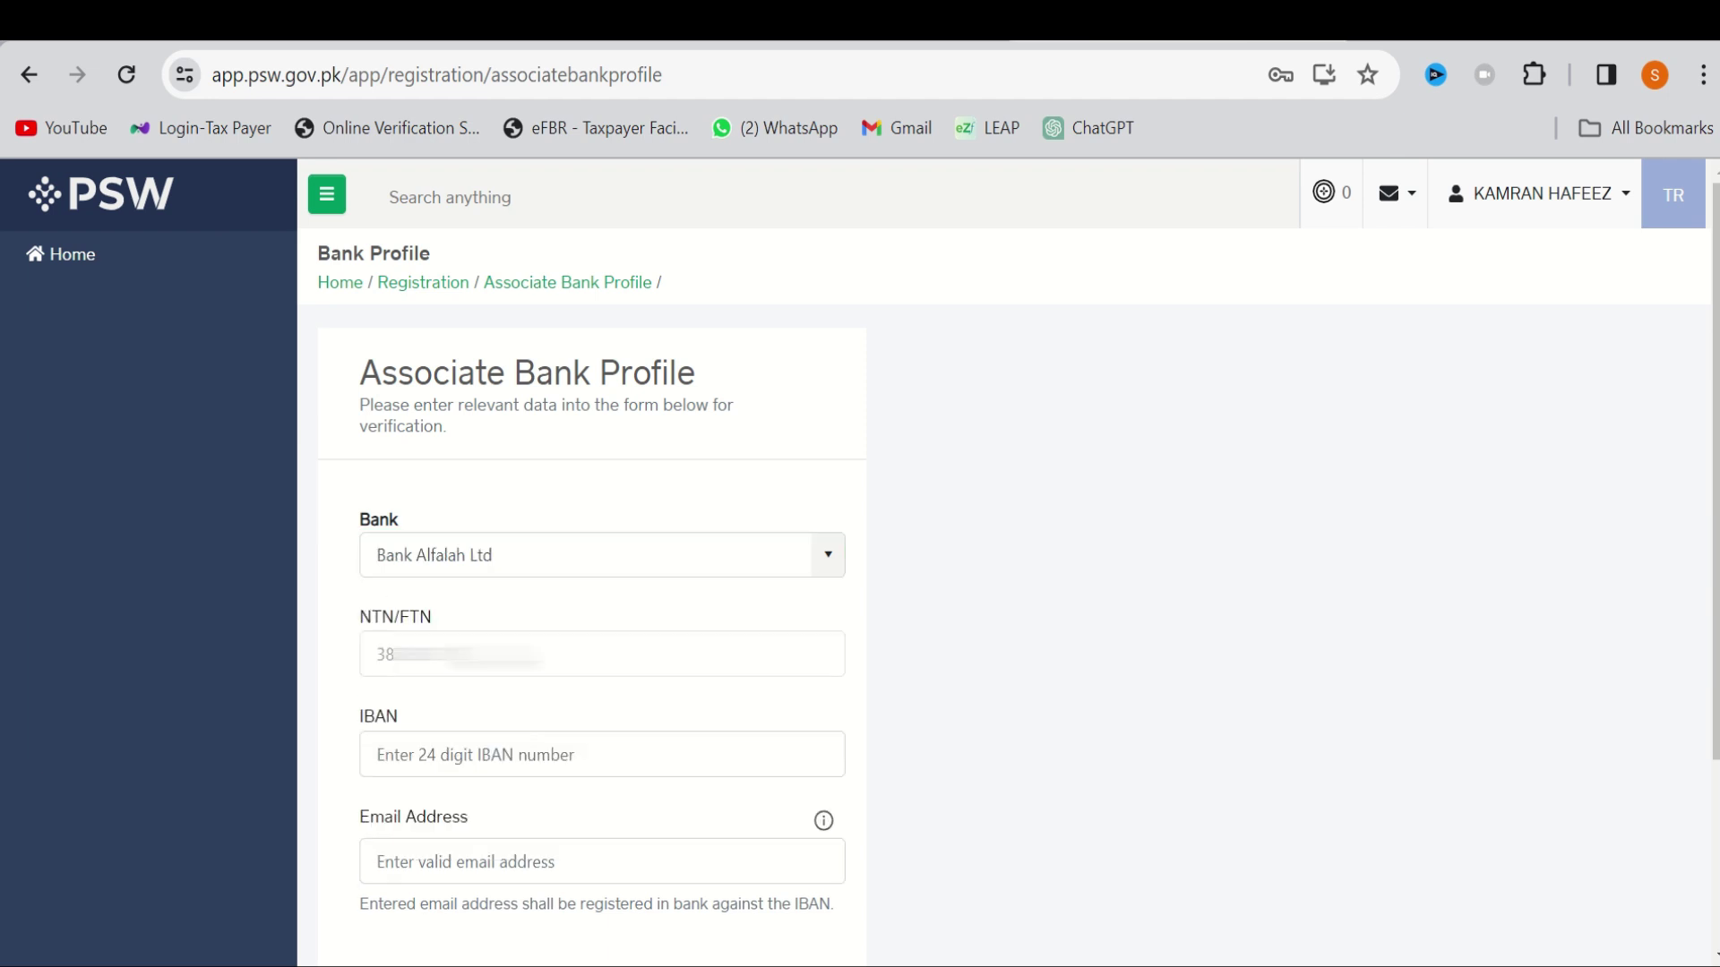
{"action": "scroll", "coordinate": [518, 715], "scroll_direction": "down", "scroll_amount": 1}
{"action": "scroll", "coordinate": [492, 645], "scroll_direction": "down", "scroll_amount": 1}
Enter the account's IBAN, the contact e-mail address and the mobile number
{"action": "left_click", "coordinate": [481, 609]}
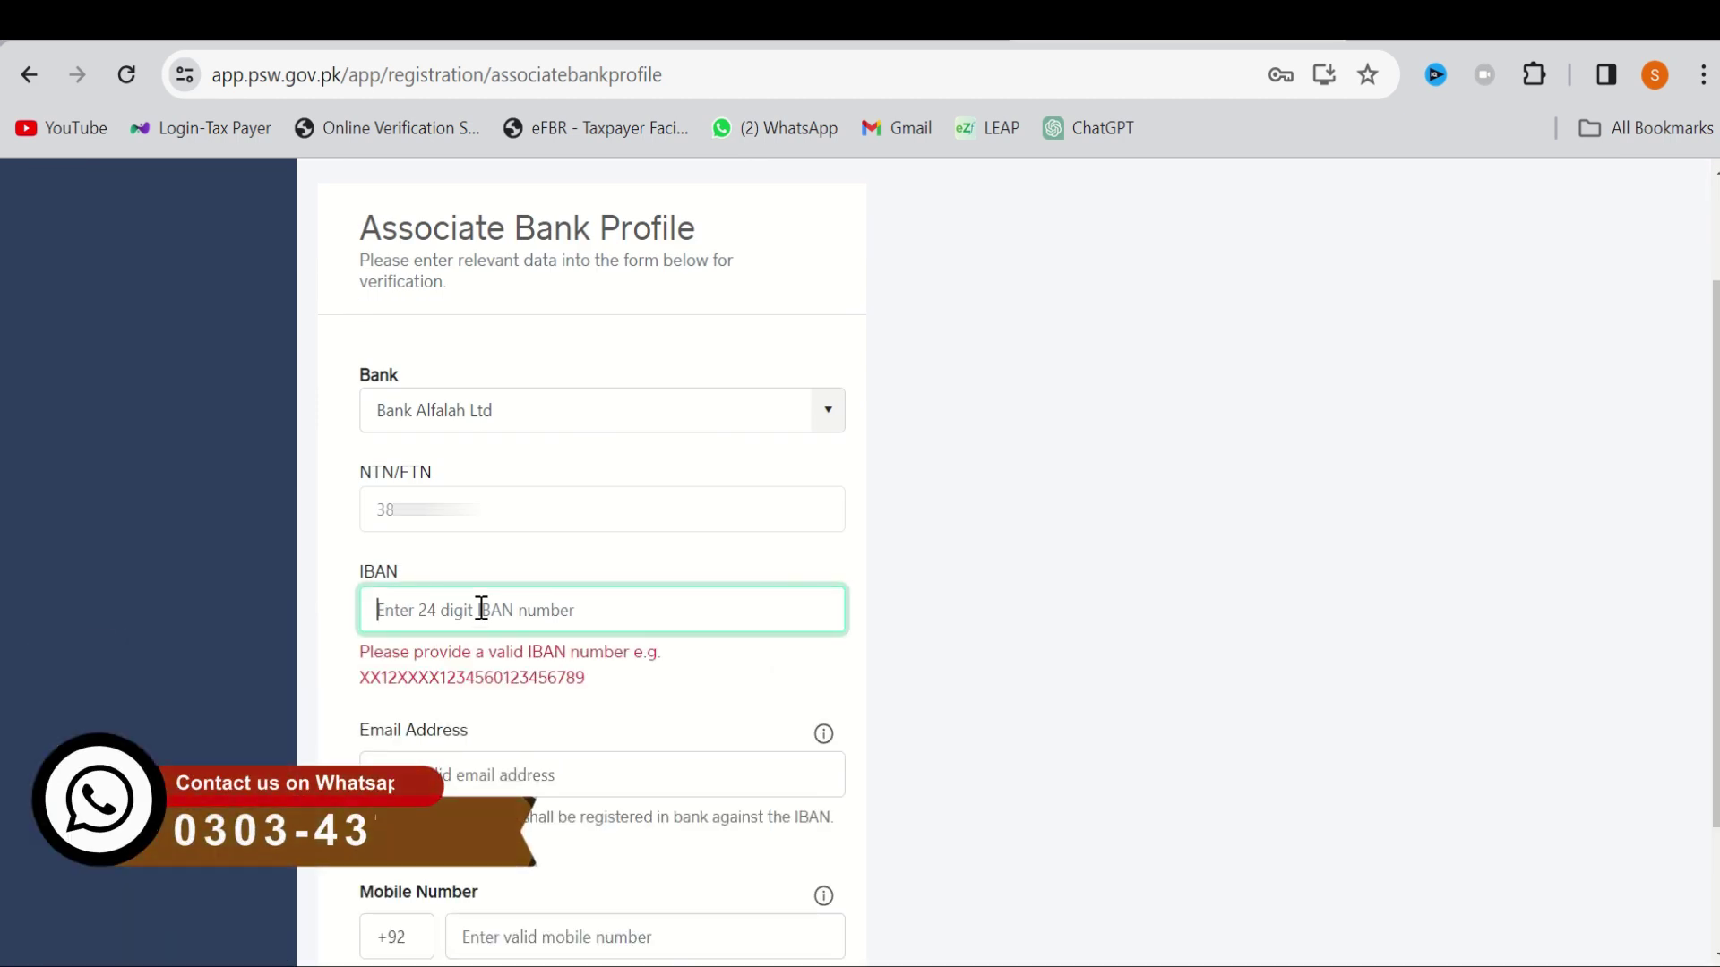
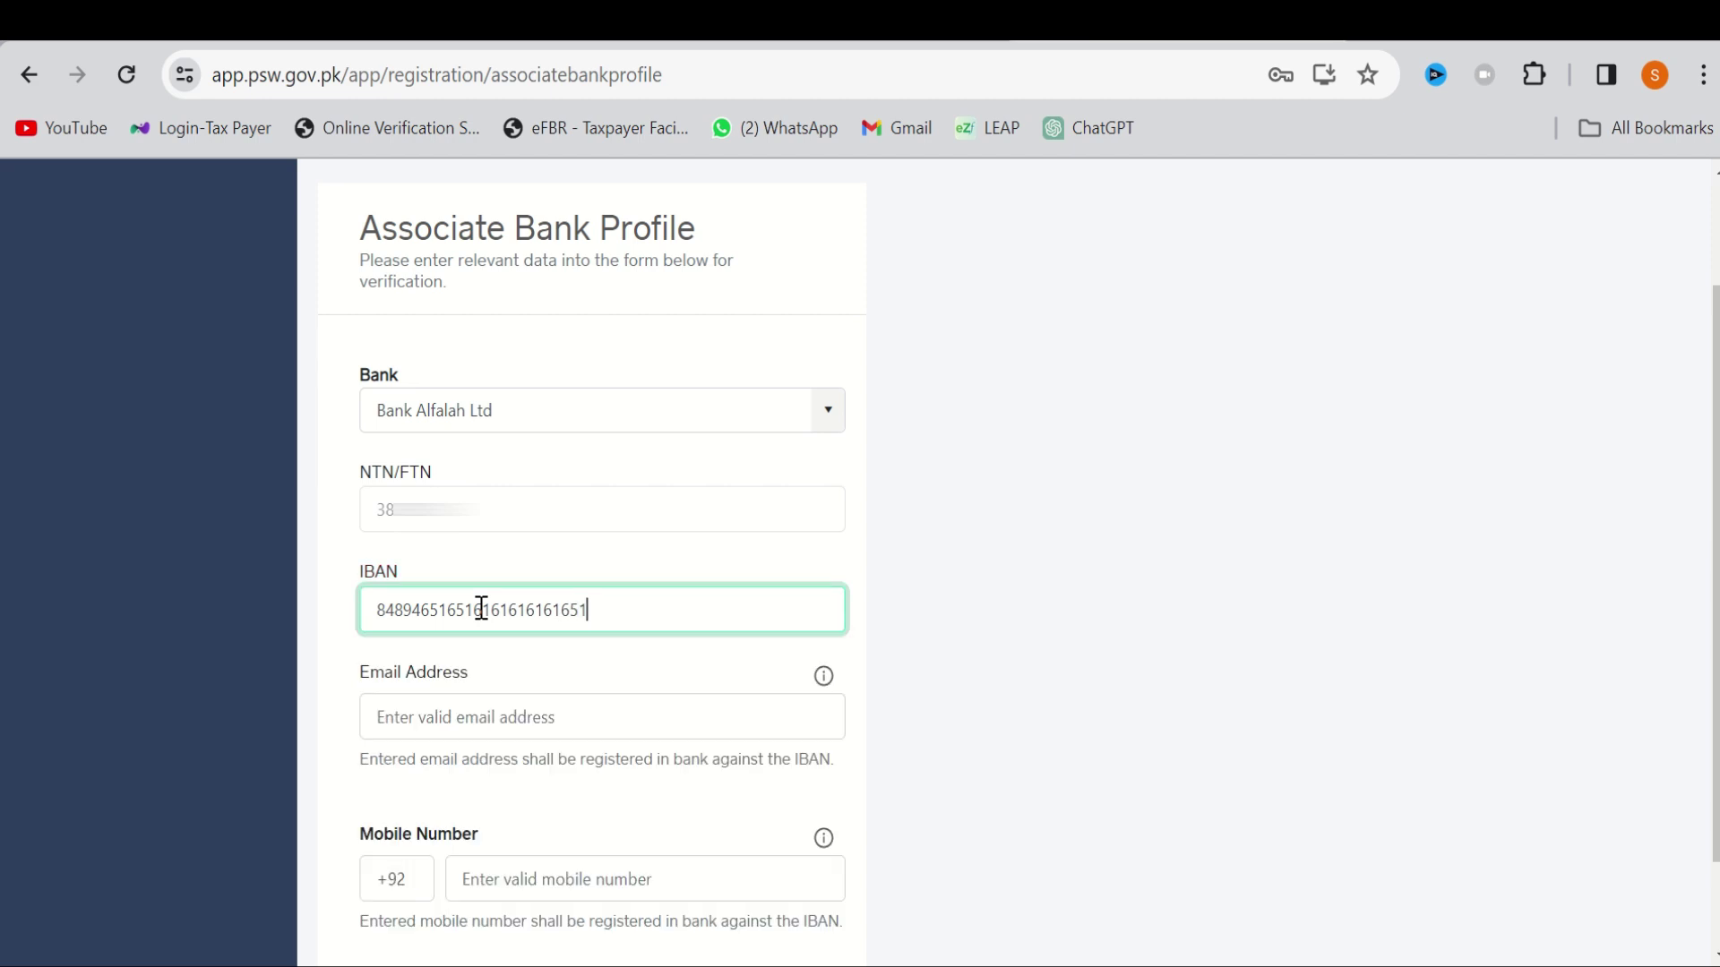
{"action": "left_click", "coordinate": [483, 712]}
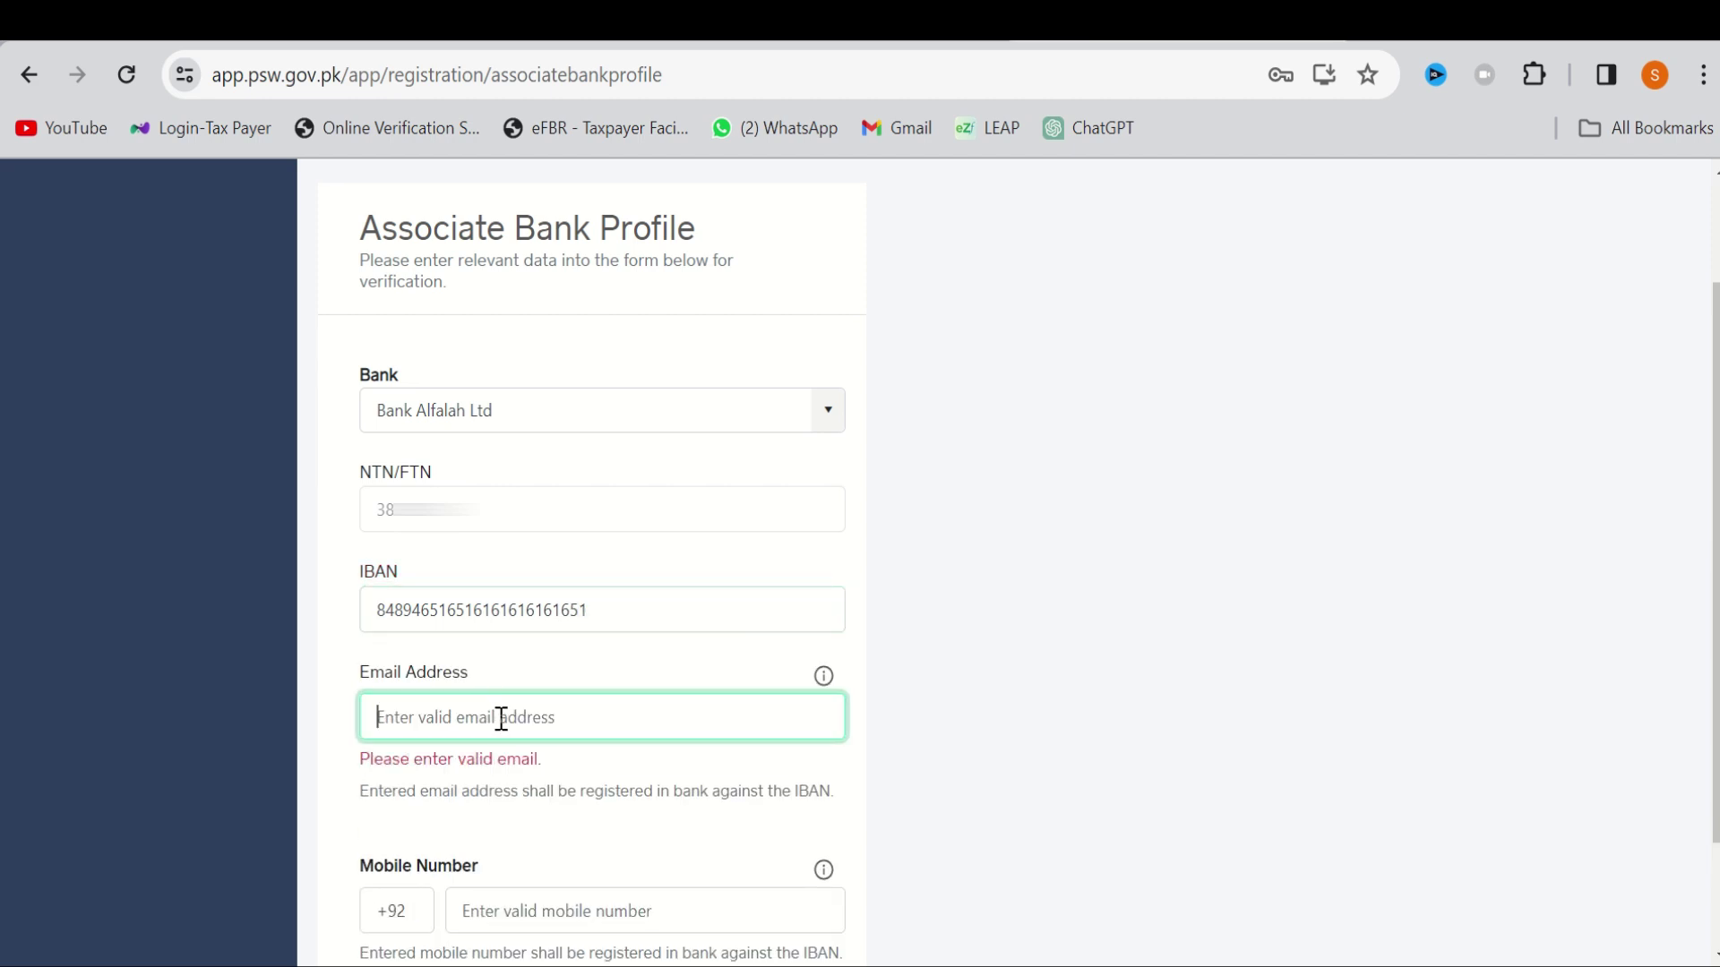
{"action": "type", "text": "abc@gmail.com"}
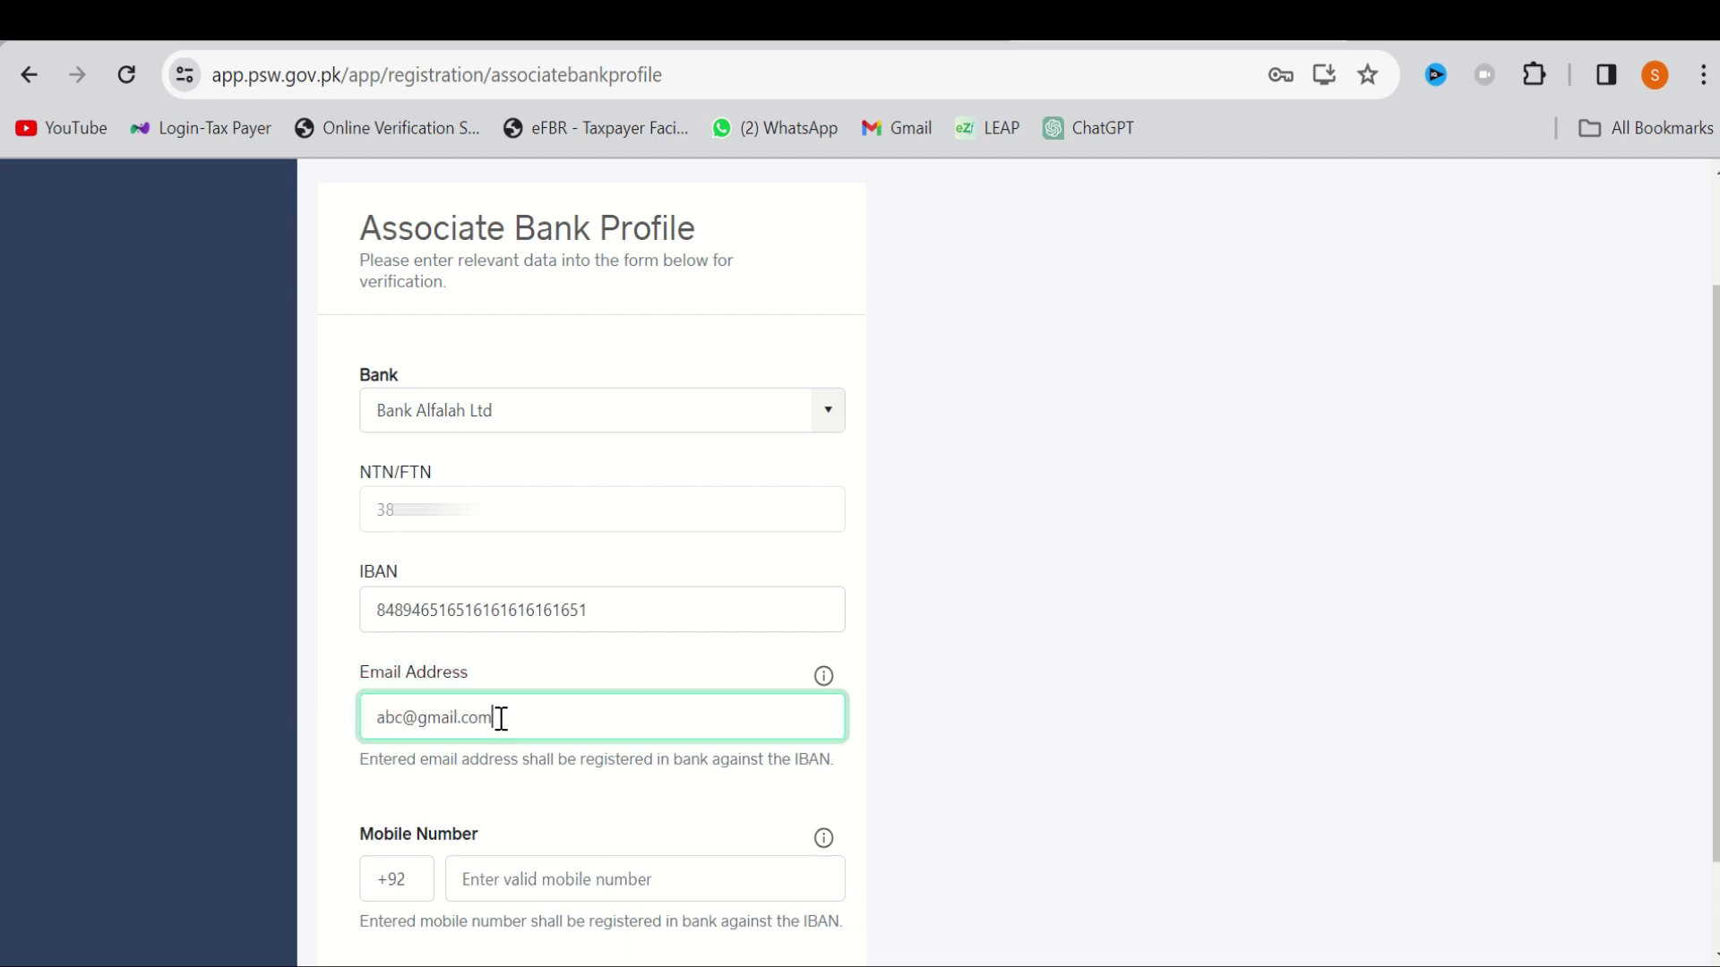
{"action": "scroll", "coordinate": [499, 717], "scroll_direction": "down", "scroll_amount": 1}
{"action": "left_click", "coordinate": [575, 765]}
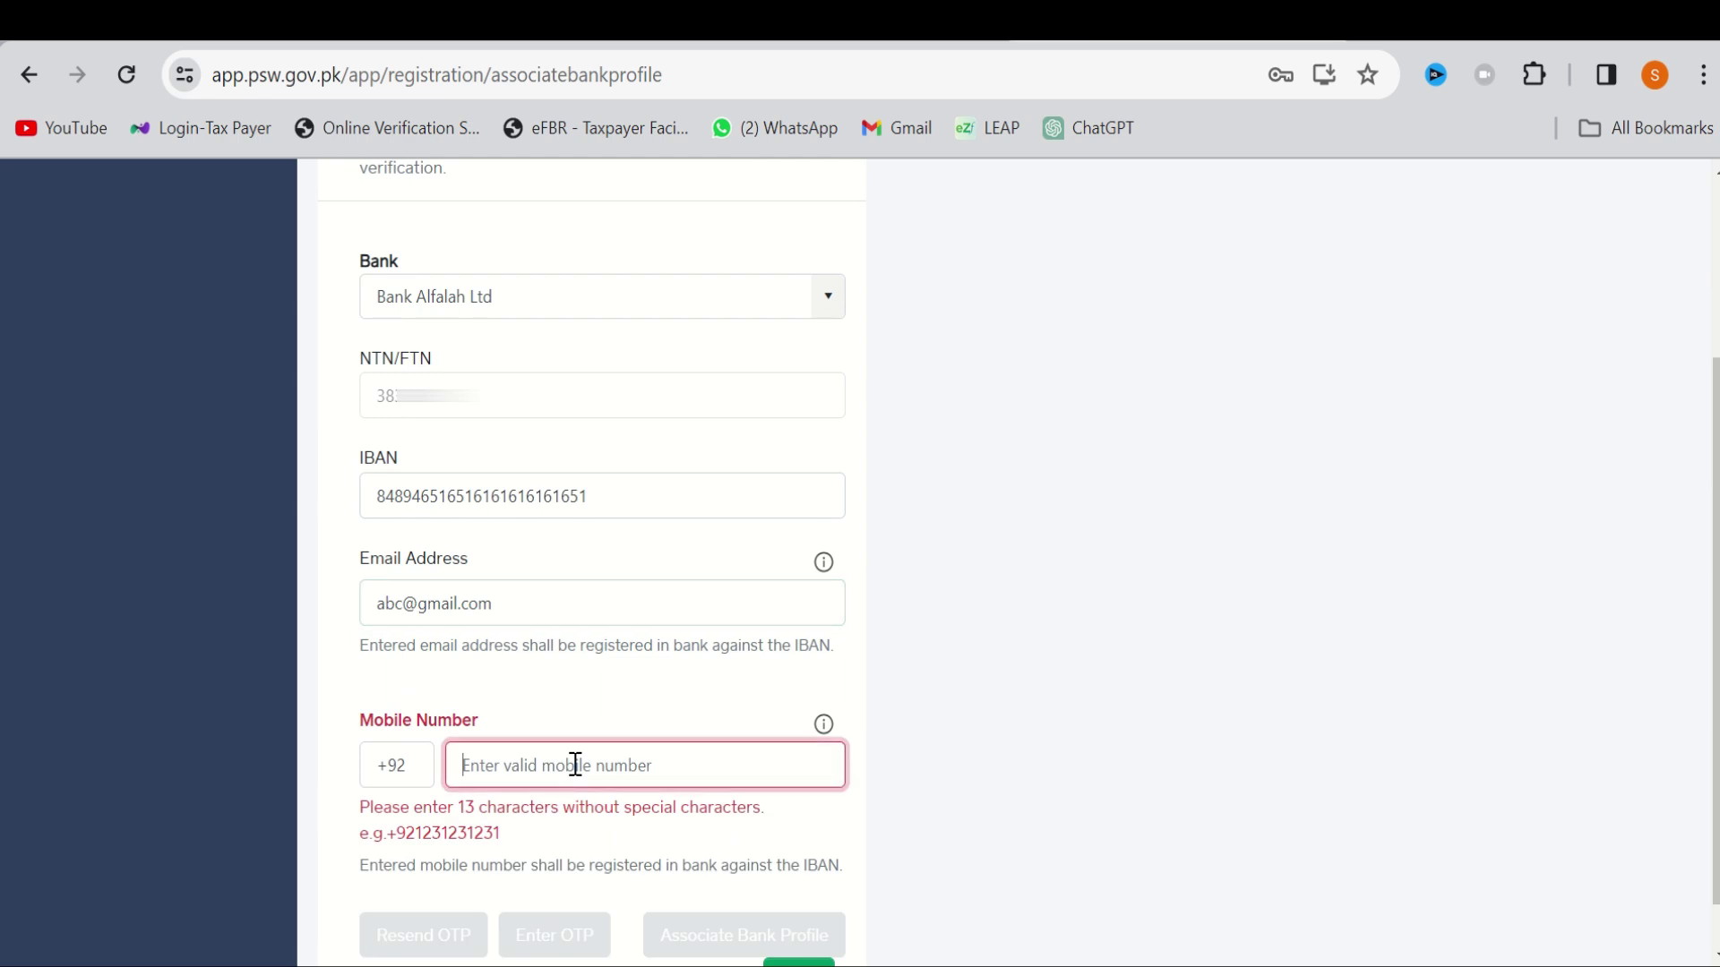
{"action": "type", "text": "30"}
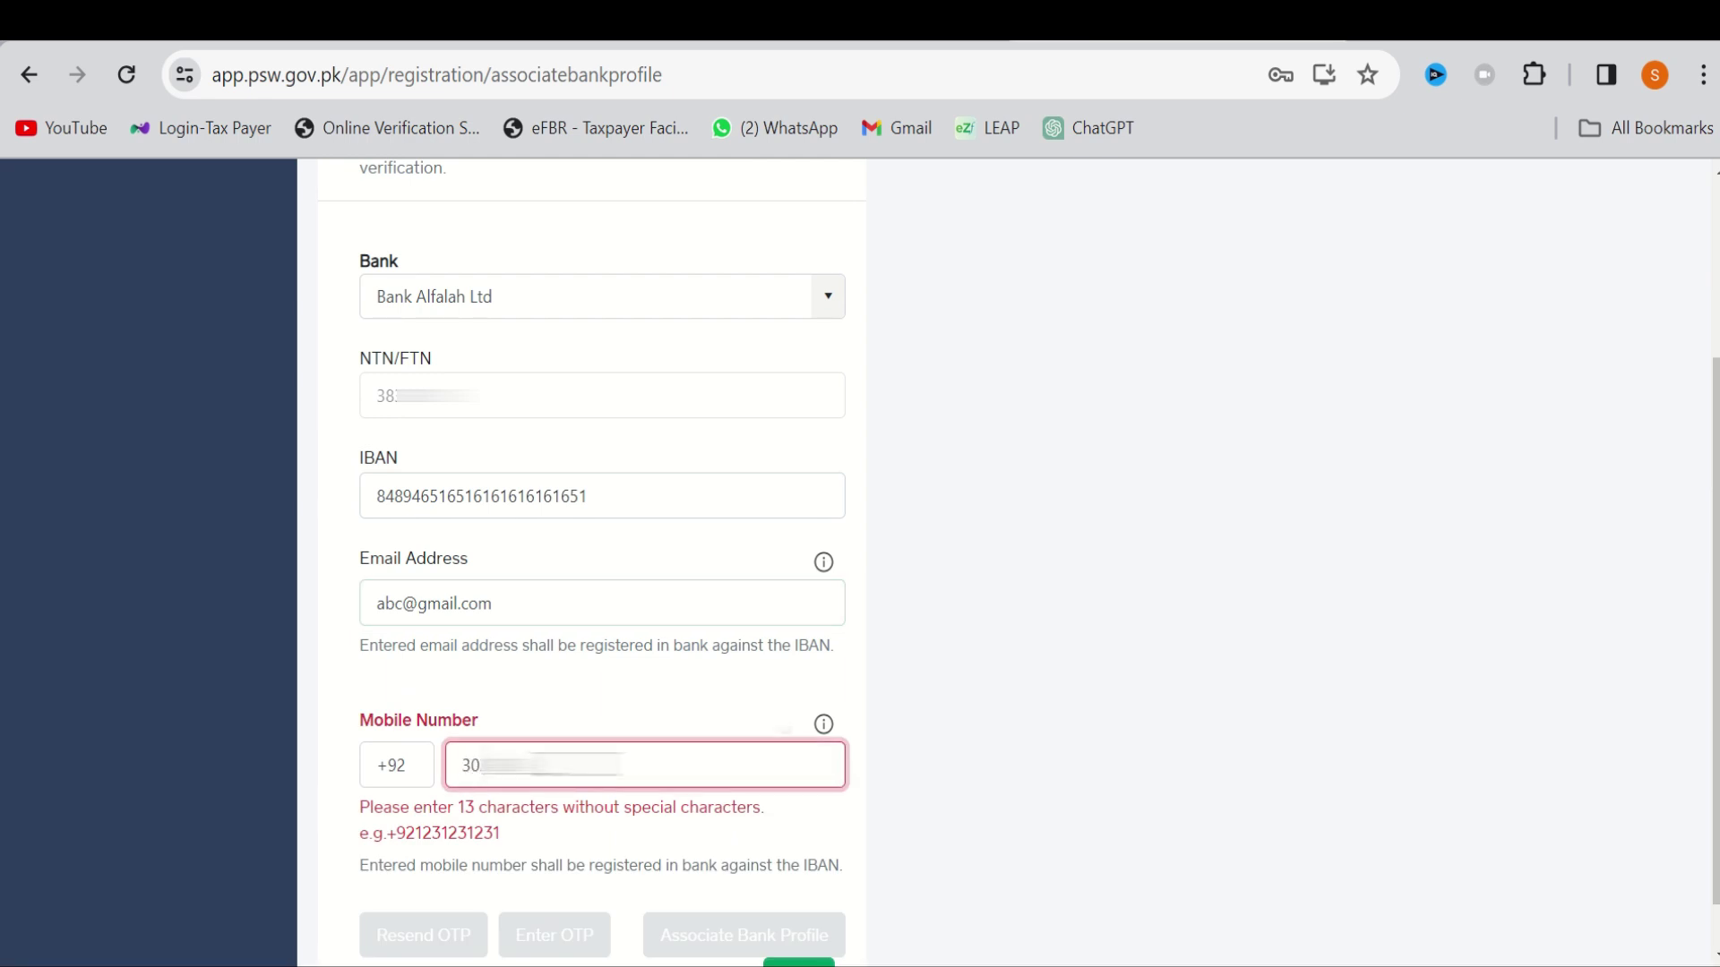
{"action": "type", "text": "1"}
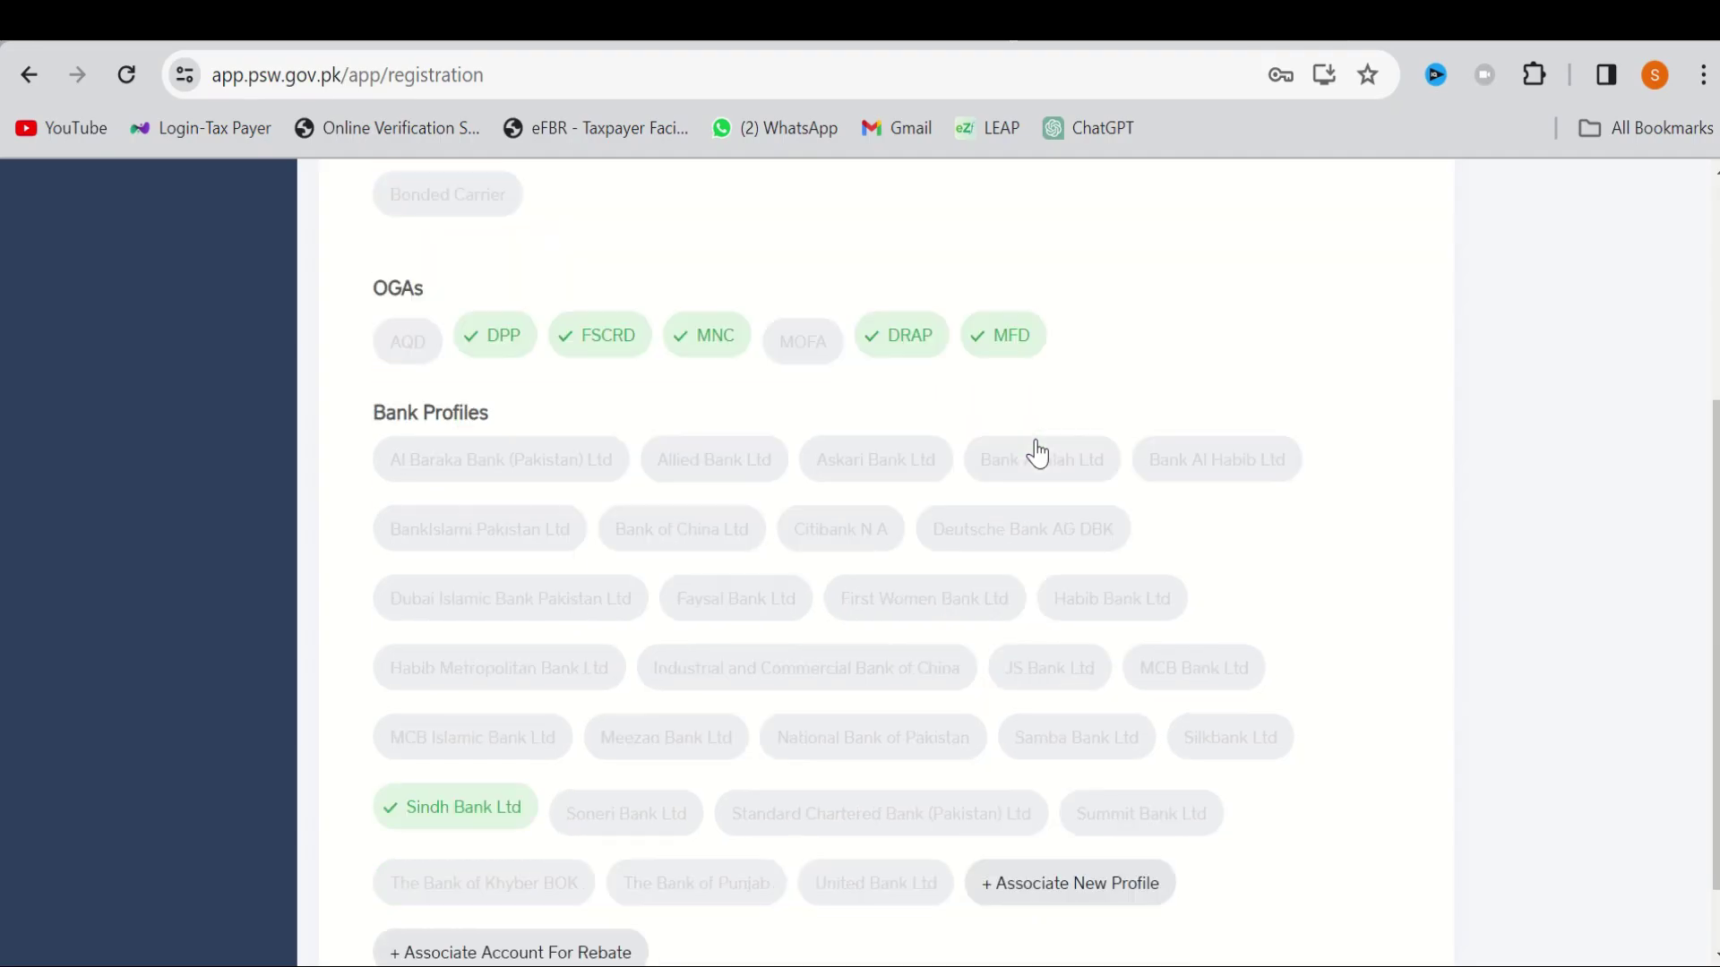
Scroll down the Registration page to the bank profiles list showing Sindh Bank Ltd associated
{"action": "scroll", "coordinate": [1037, 452], "scroll_direction": "down", "scroll_amount": 1}
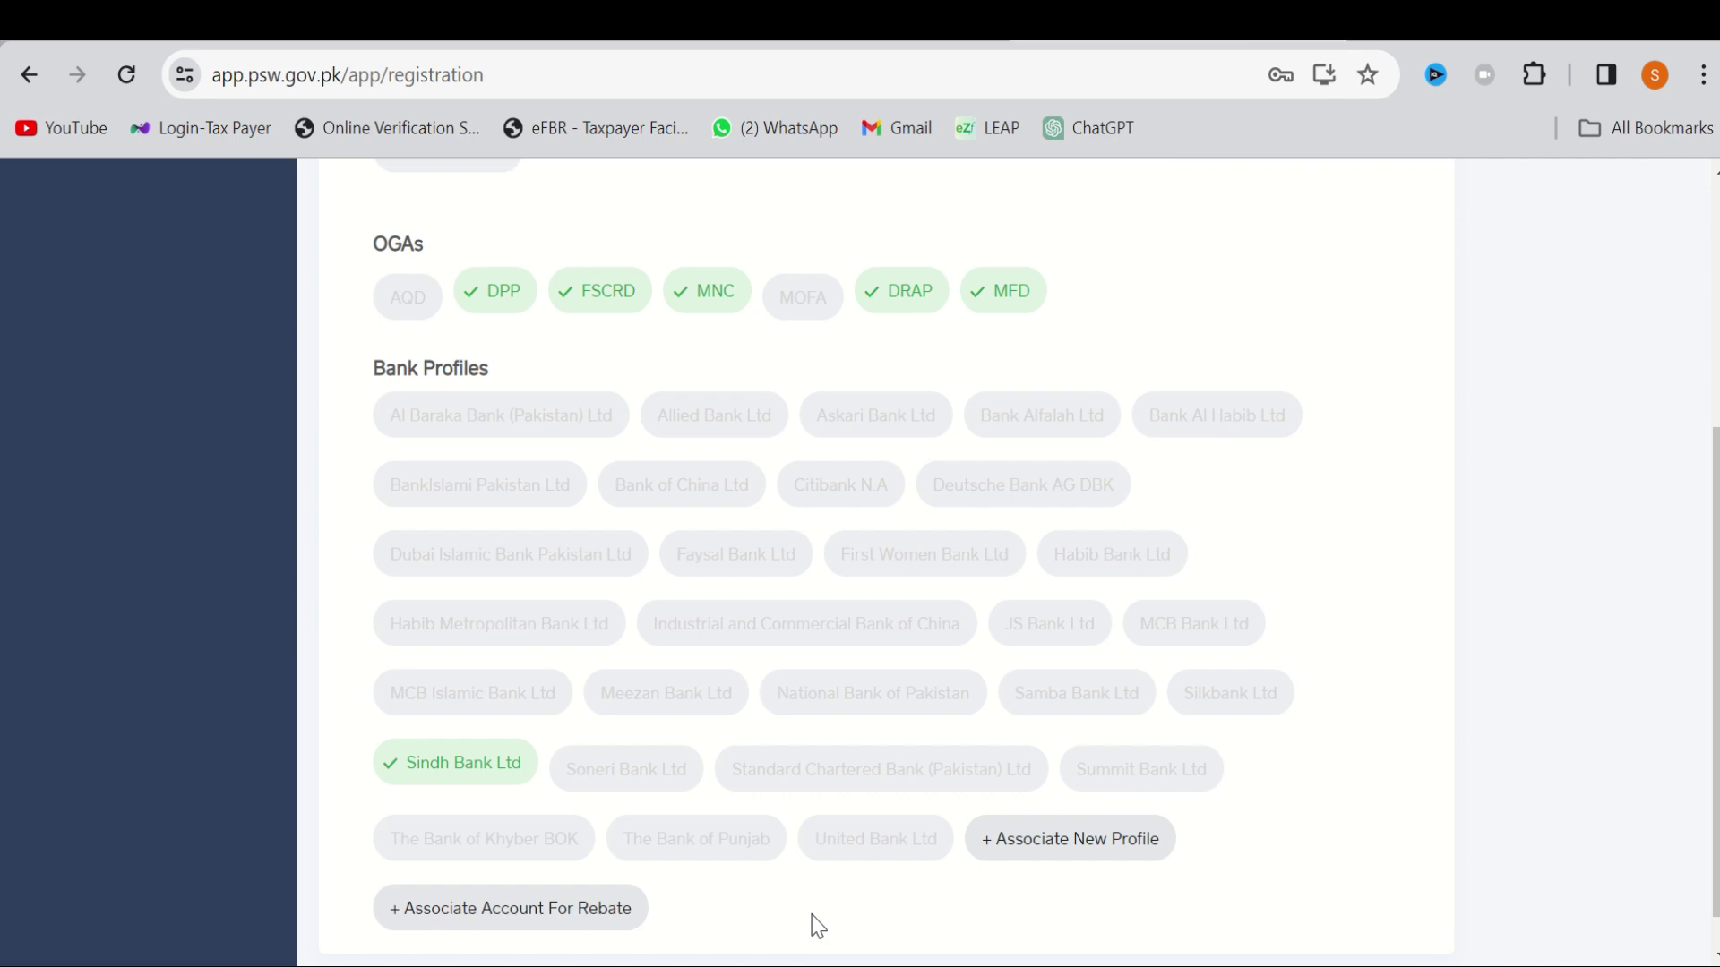
{"action": "scroll", "coordinate": [818, 925], "scroll_direction": "up", "scroll_amount": 5}
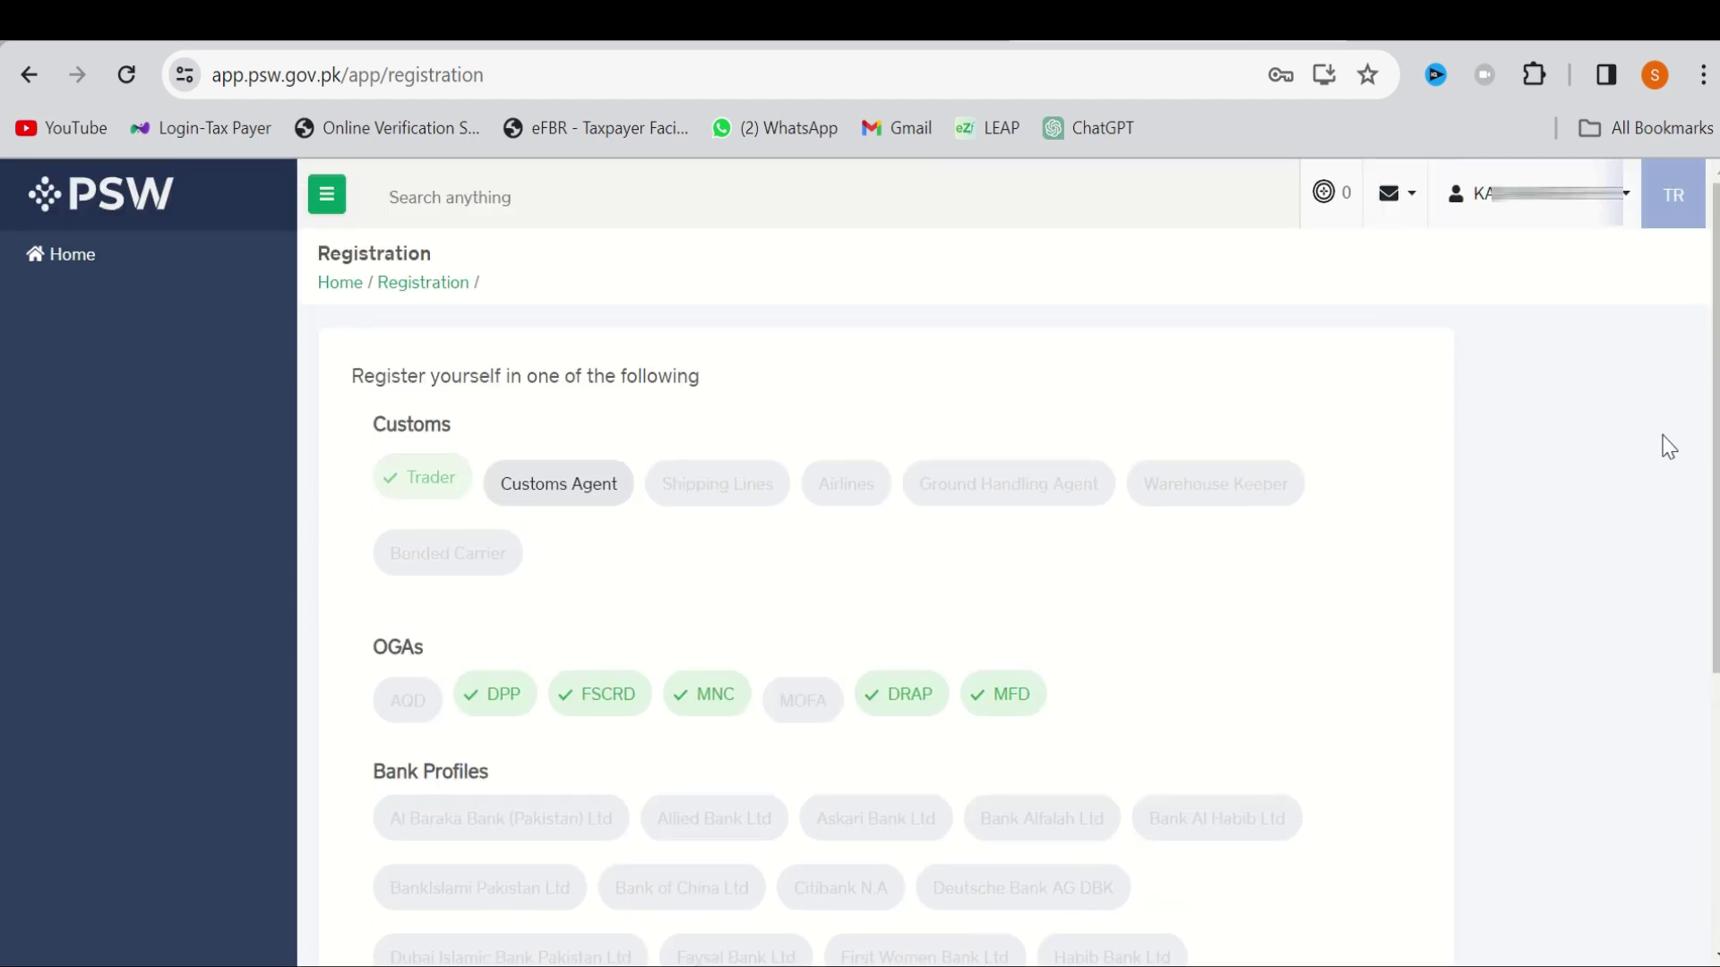
{"action": "left_click", "coordinate": [1414, 212]}
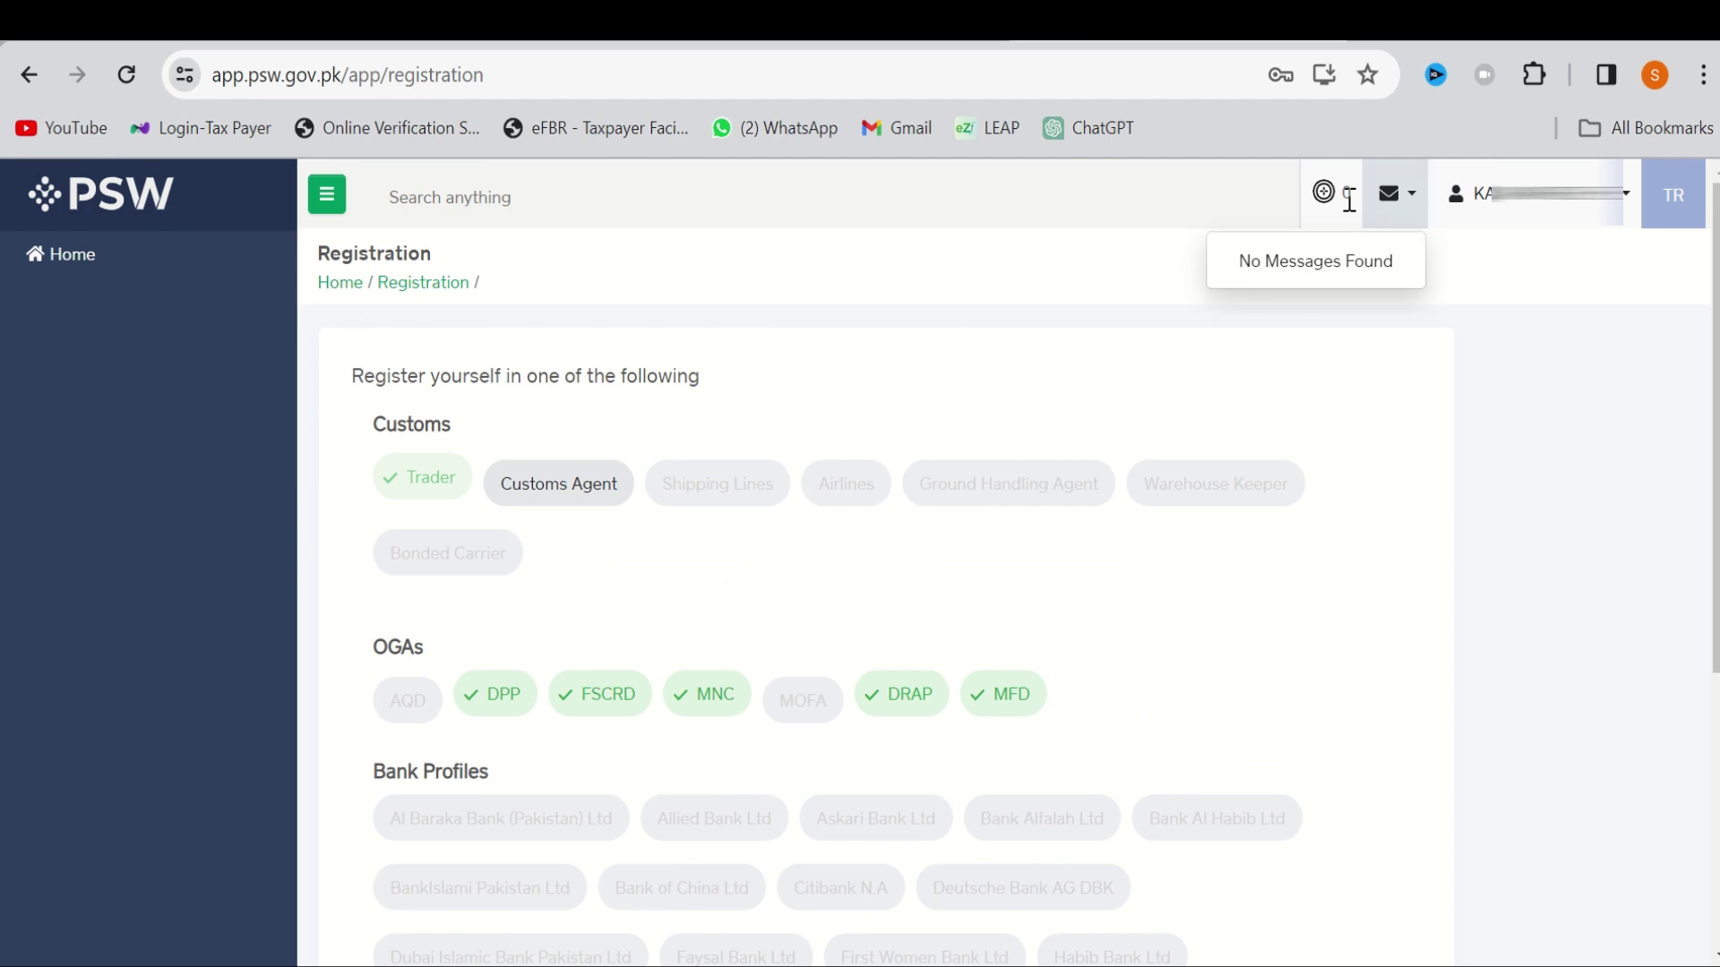
{"action": "left_click", "coordinate": [1623, 215]}
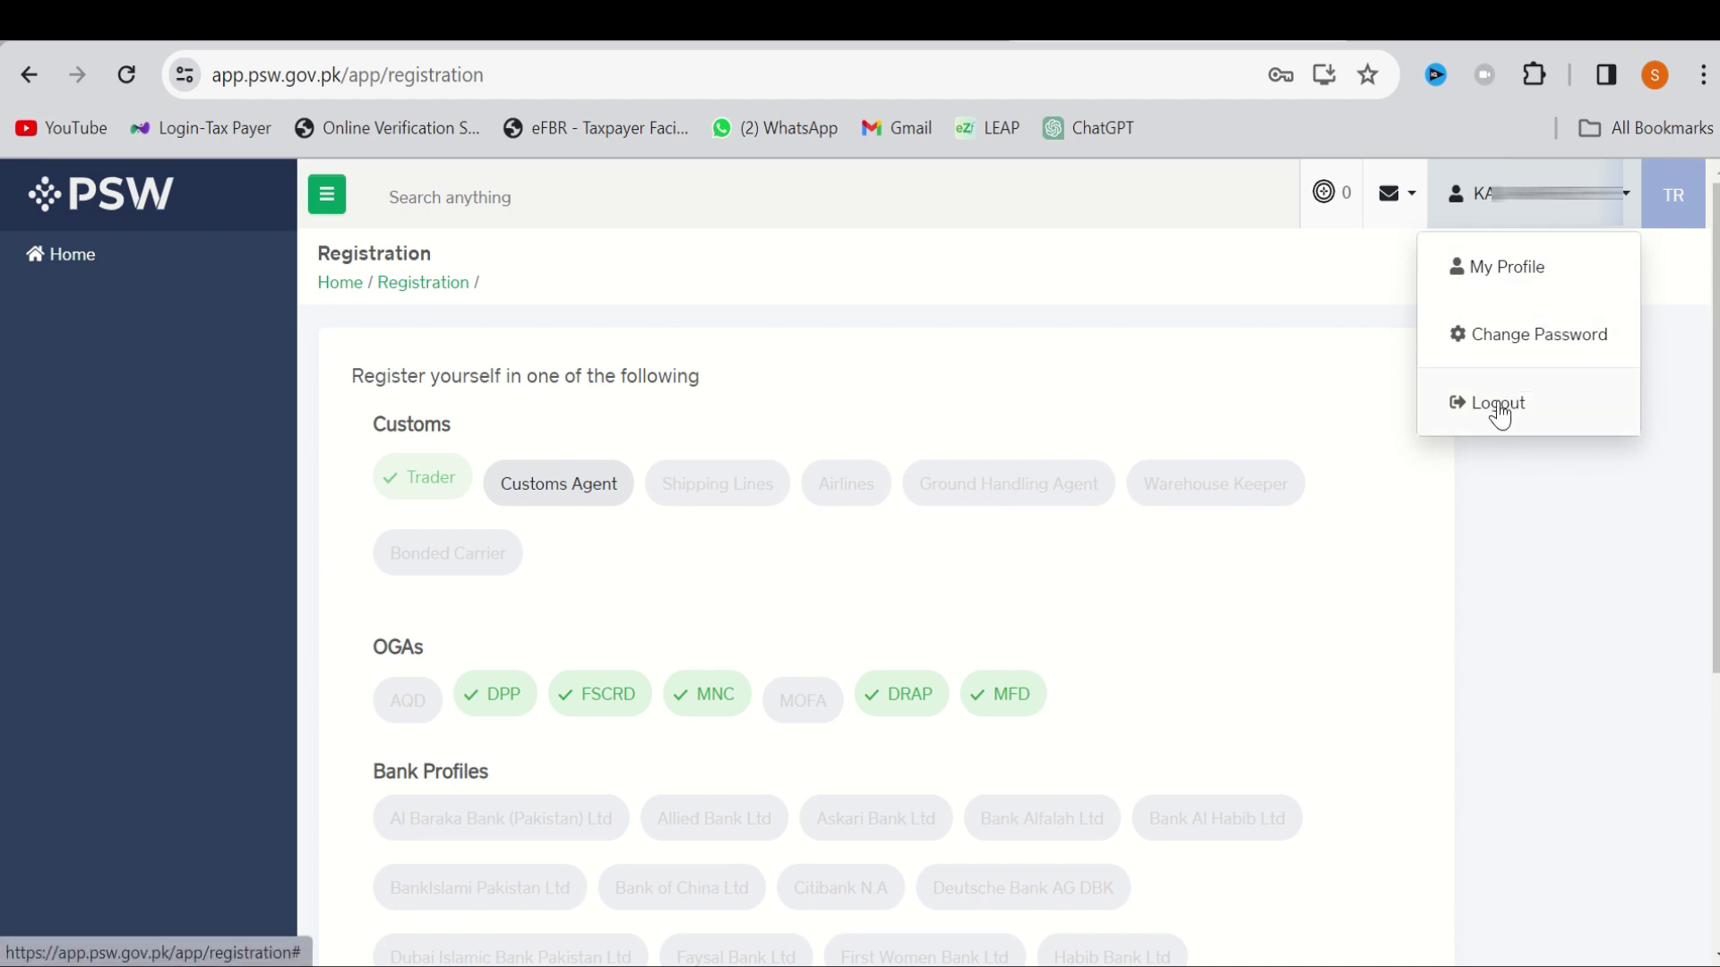
{"action": "left_click", "coordinate": [1555, 673]}
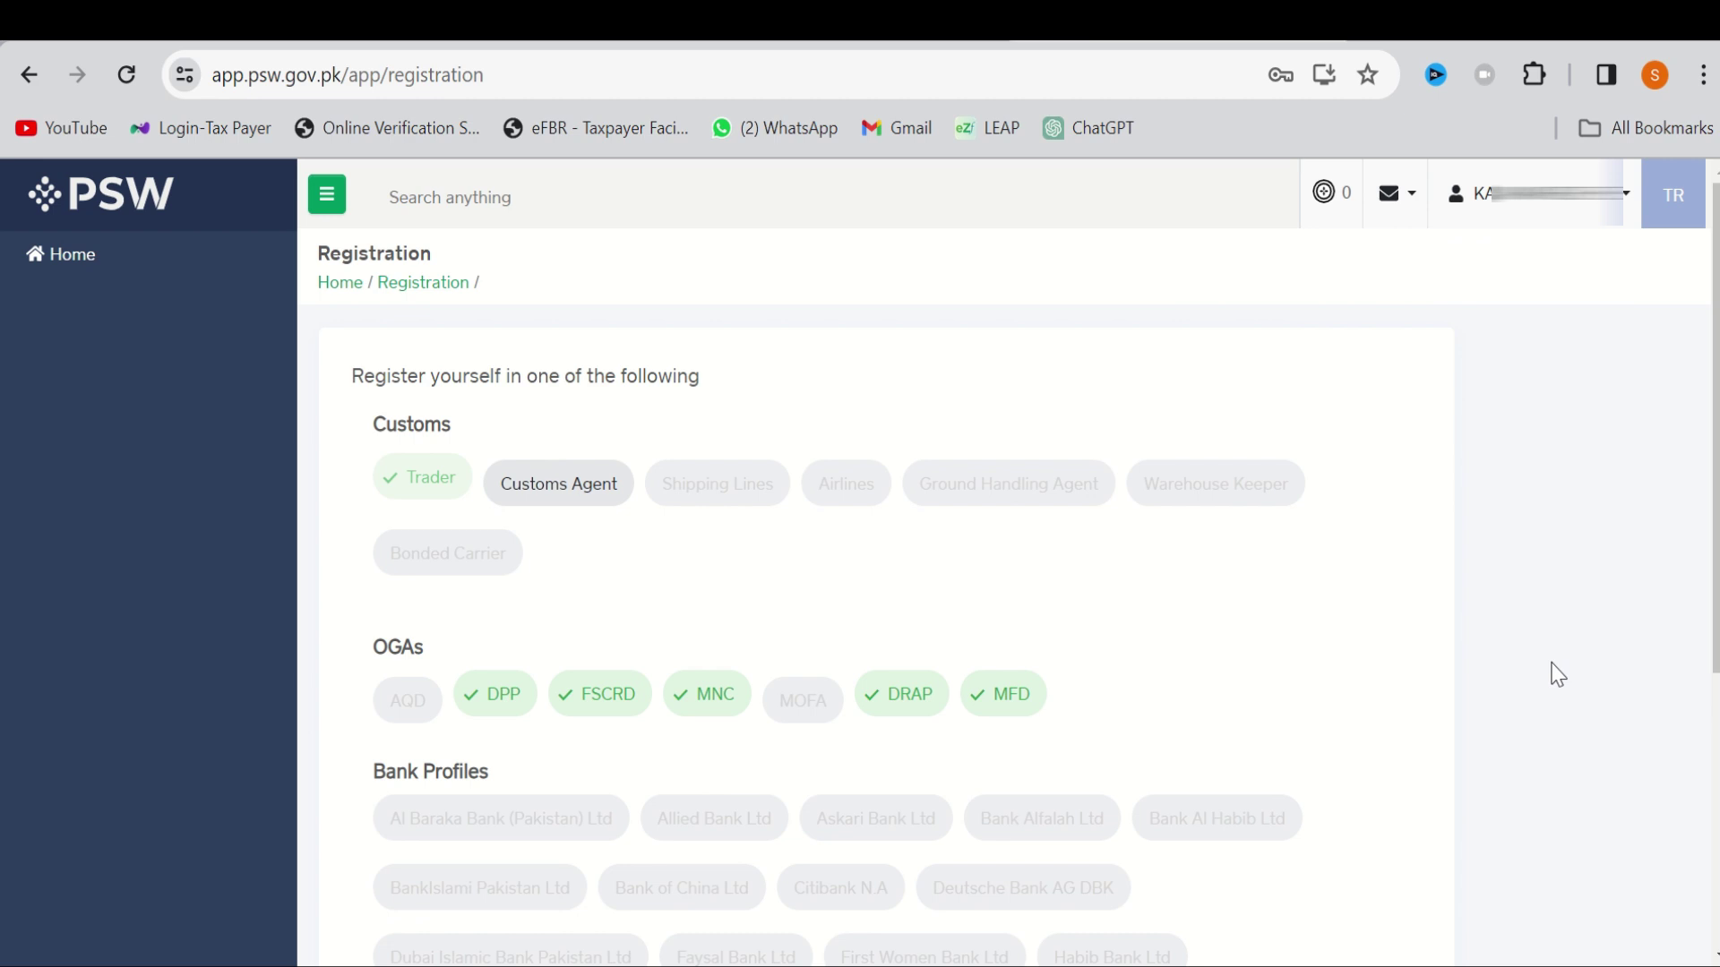
Go back from Registration to the PSW Dashboard with its module tiles
{"action": "left_click", "coordinate": [22, 82]}
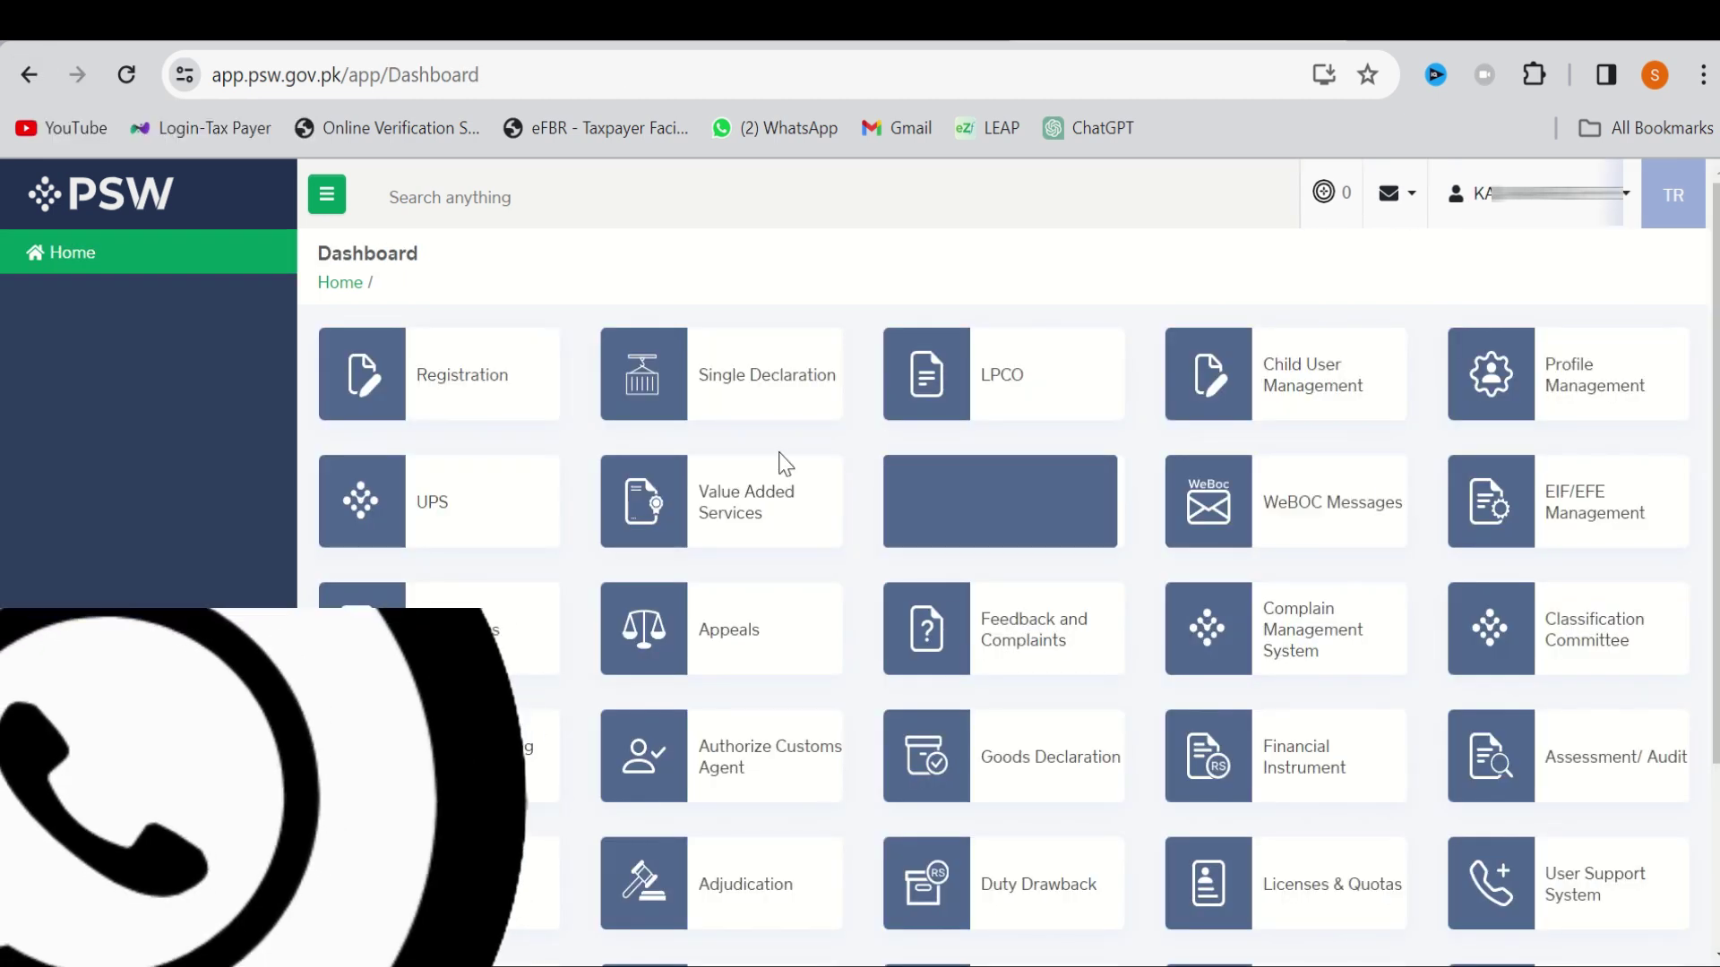